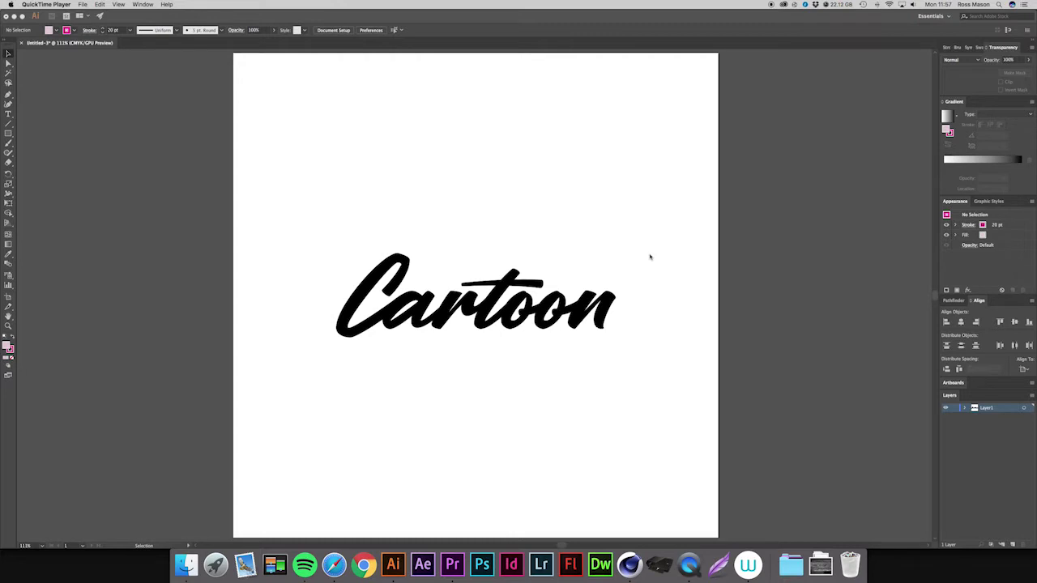
# Step: Switch from QuickTime Player to the Illustrator document showing the black 'Cartoon' script lettering
pyautogui.click(324, 225)
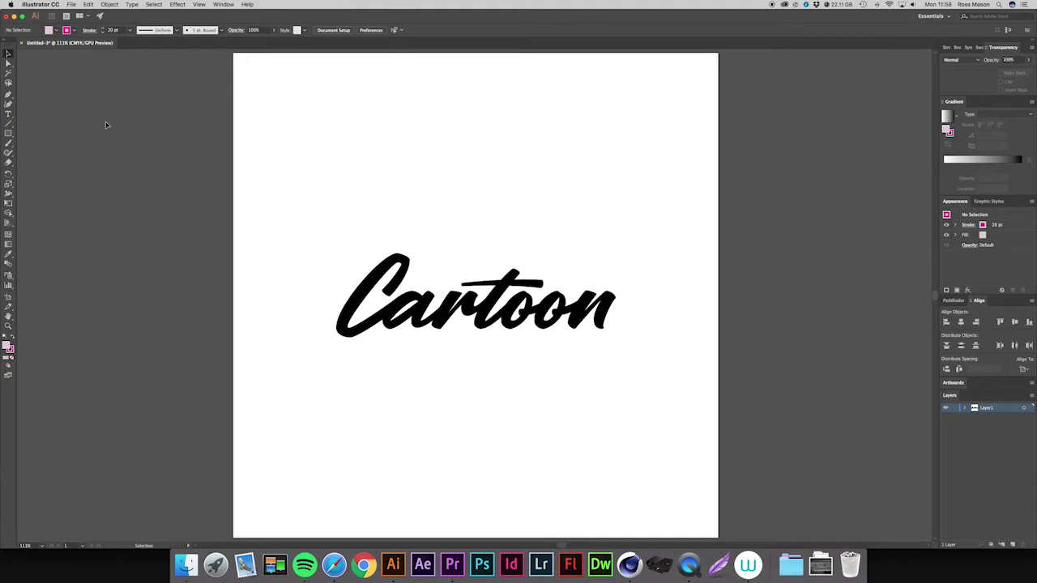
# Step: Select all the Cartoon lettering and duplicate its layer from the Layers panel menu
pyautogui.moveTo(296, 241); pyautogui.dragTo(653, 381)
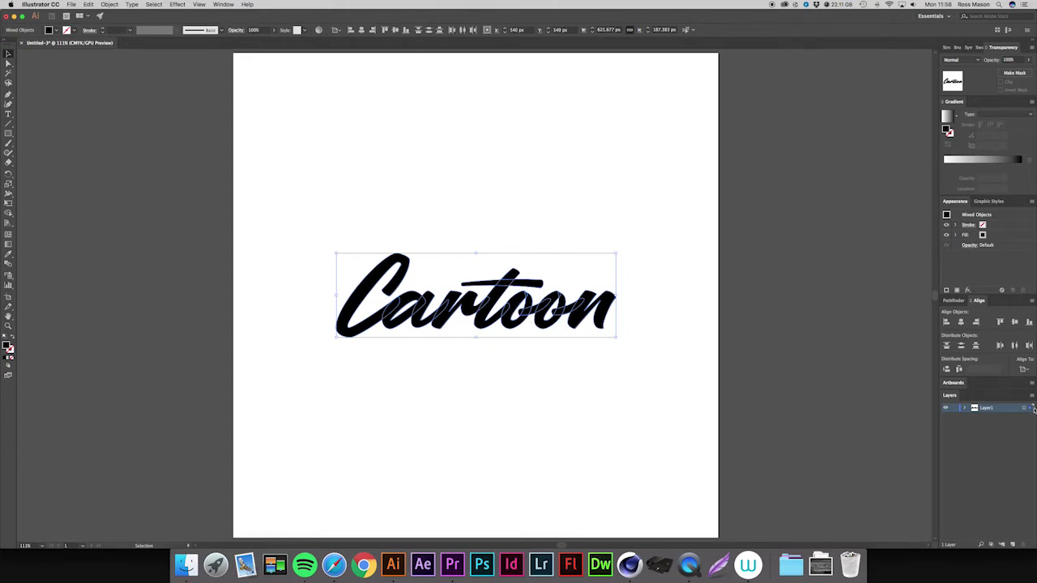
pyautogui.click(1032, 397)
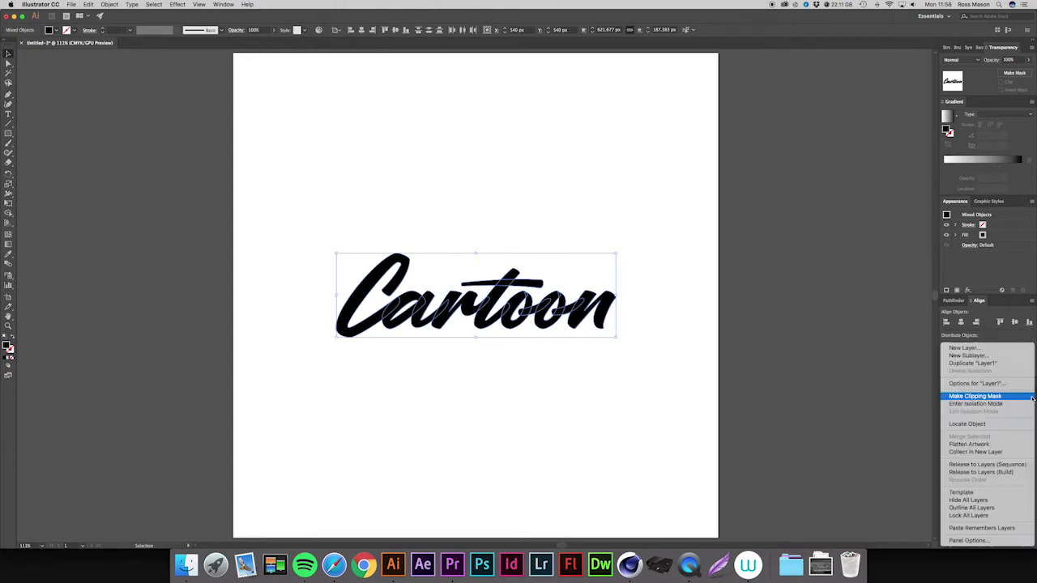
pyautogui.click(1029, 363)
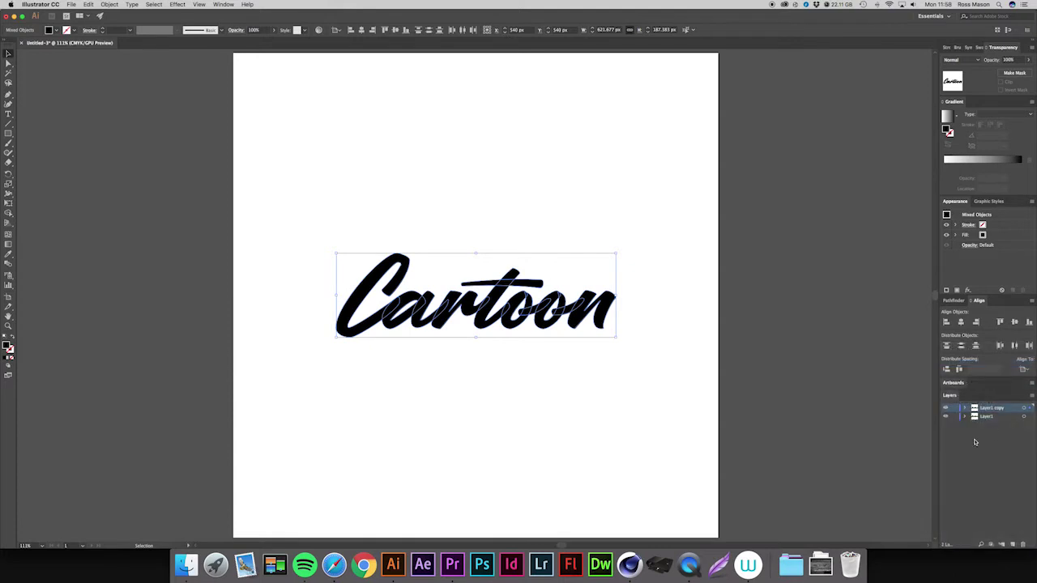
# Step: Rename the duplicate layer 'Front' and the original 'Back', target Back's artwork, and lock Front
pyautogui.doubleClick(993, 407)
pyautogui.write('Front')
pyautogui.press('Return')
pyautogui.doubleClick(986, 415)
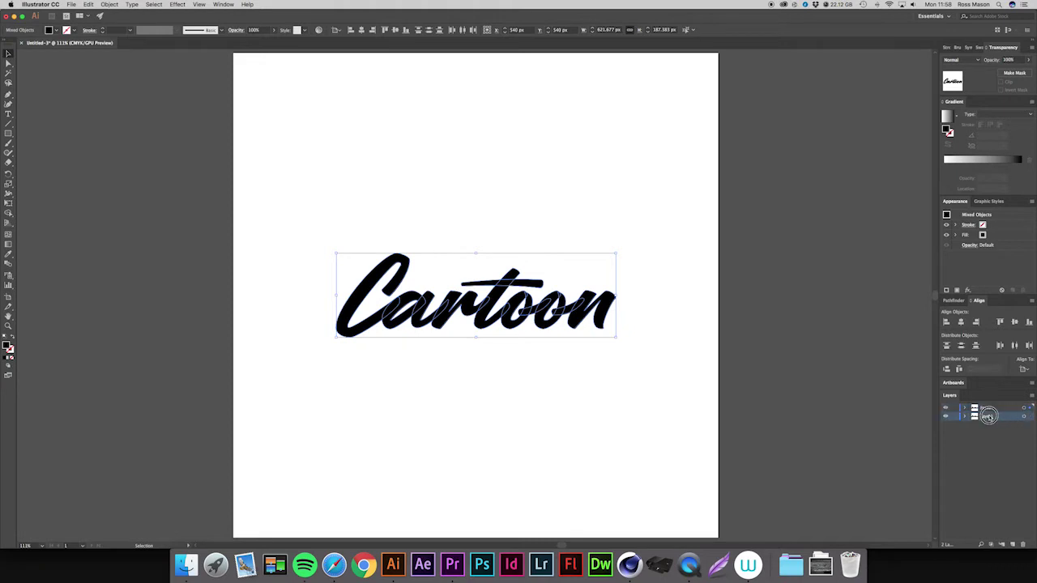
pyautogui.write('Back')
pyautogui.press('Return')
pyautogui.click(1024, 416)
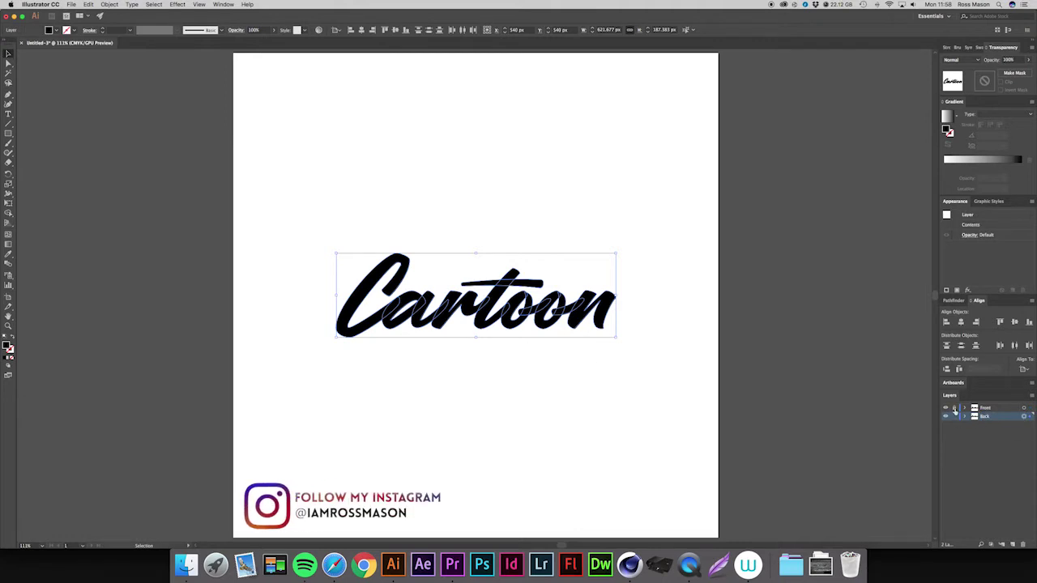
pyautogui.click(954, 409)
# Step: Give the Back layer's lettering a hot pink fill in the Color Picker
pyautogui.doubleClick(8, 347)
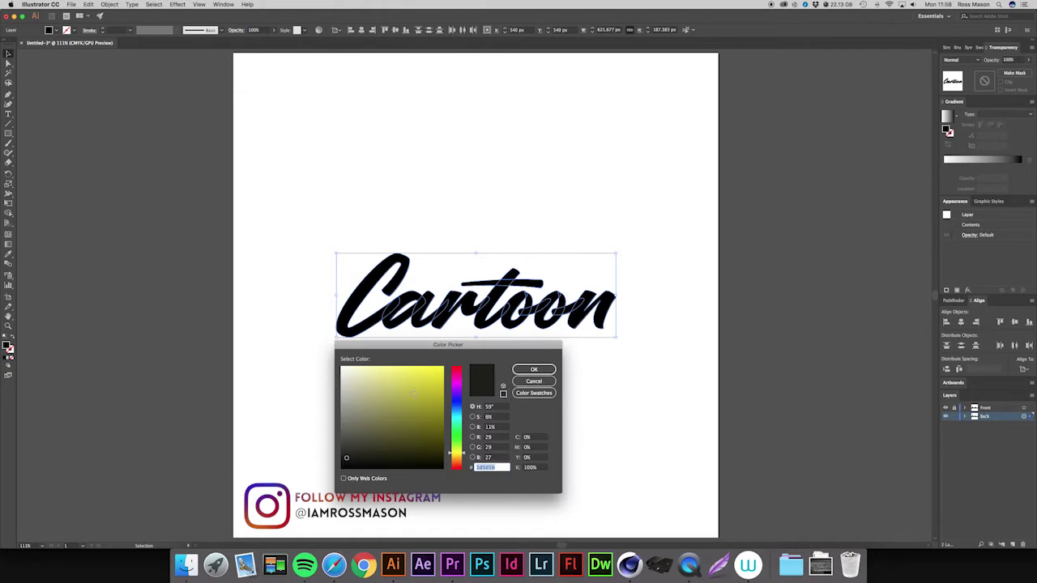
pyautogui.click(435, 373)
pyautogui.click(455, 373)
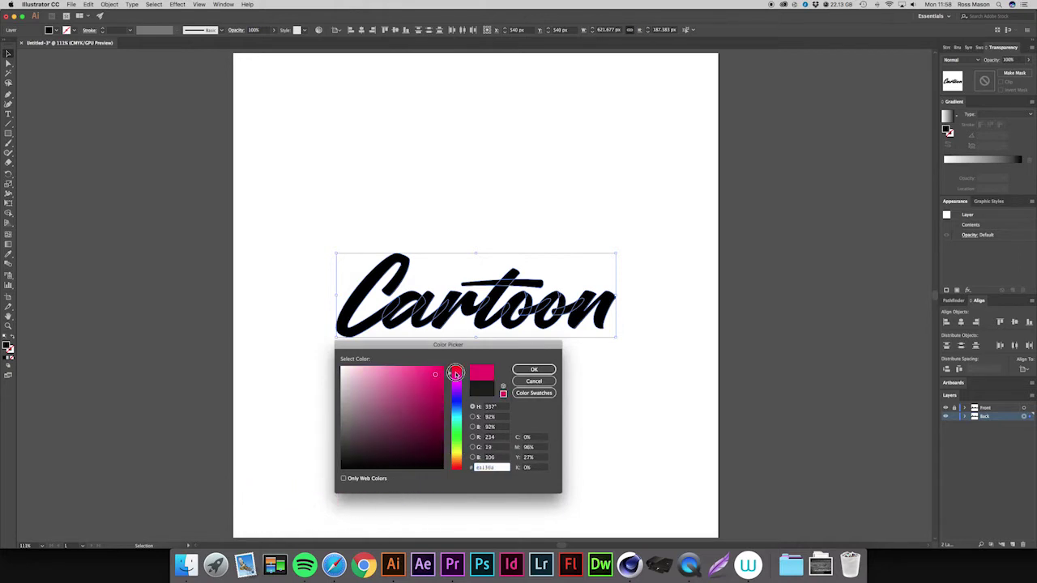
pyautogui.moveTo(455, 373); pyautogui.dragTo(455, 371)
pyautogui.press('Return')
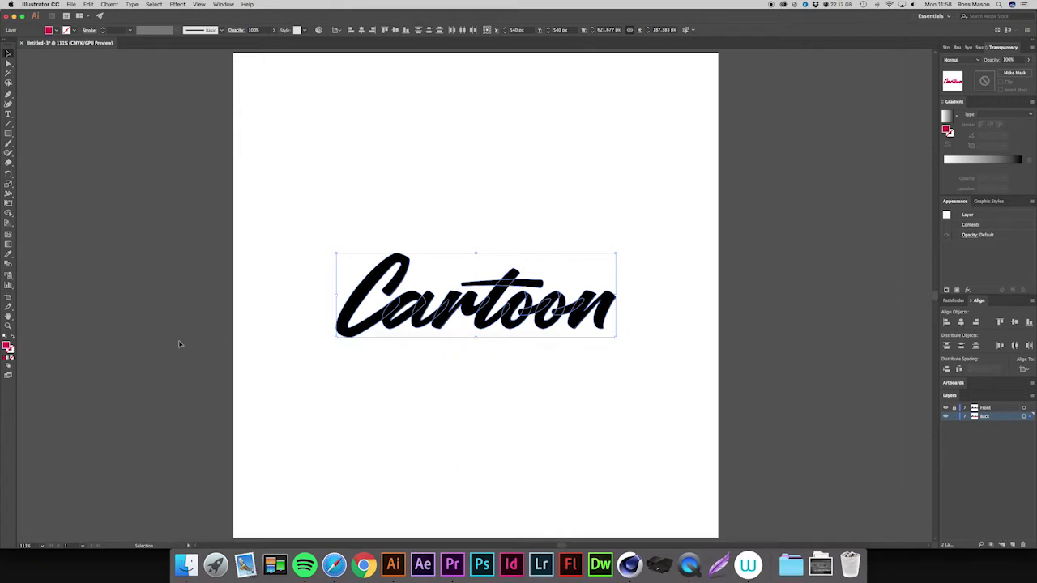
# Step: Make the stroke the same pink at 20 pt weight, then hide the Front layer
pyautogui.doubleClick(10, 353)
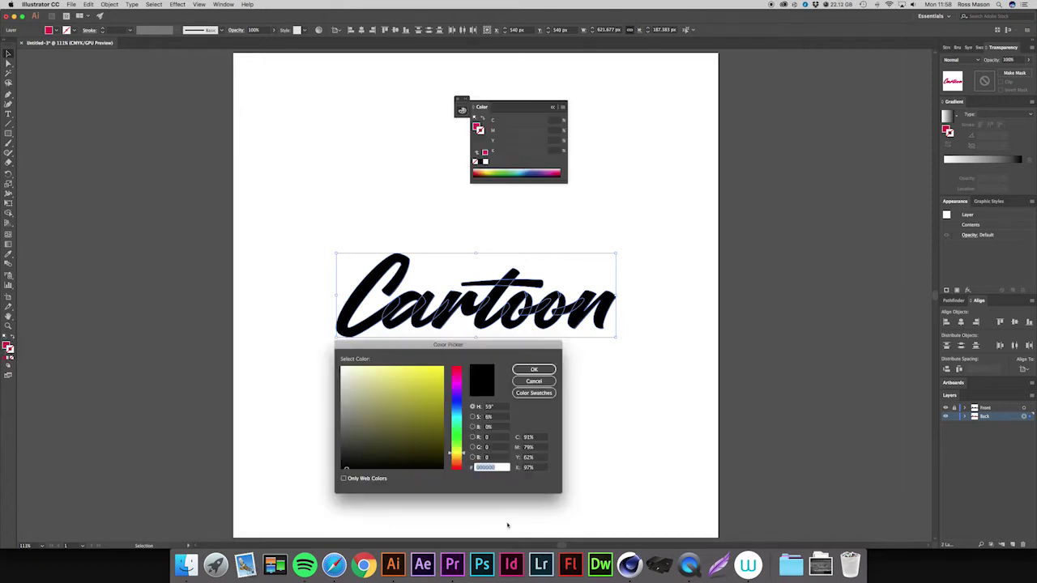
pyautogui.press('Return')
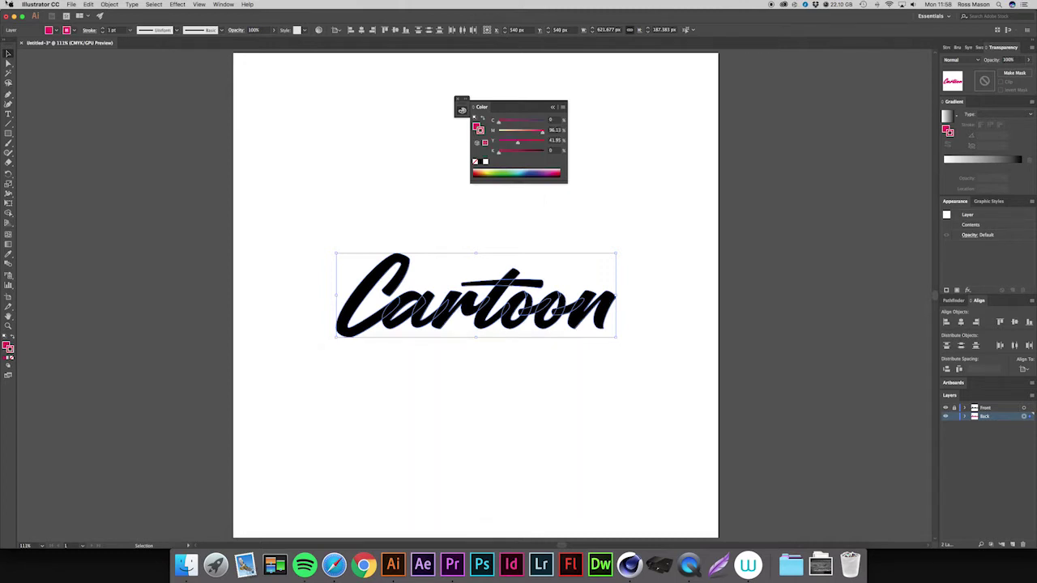
pyautogui.click(113, 30)
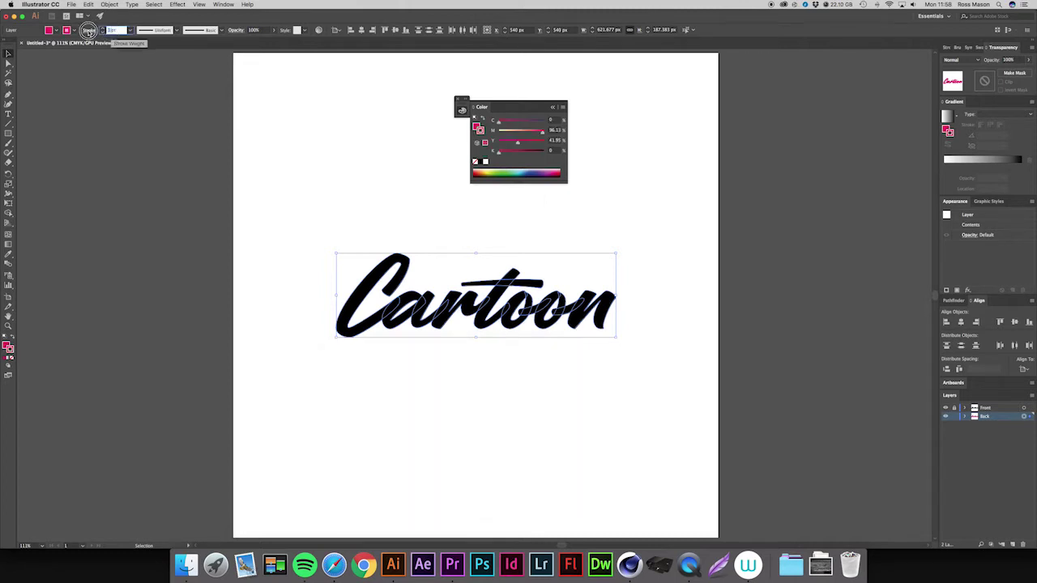
pyautogui.write('20')
pyautogui.press('Return')
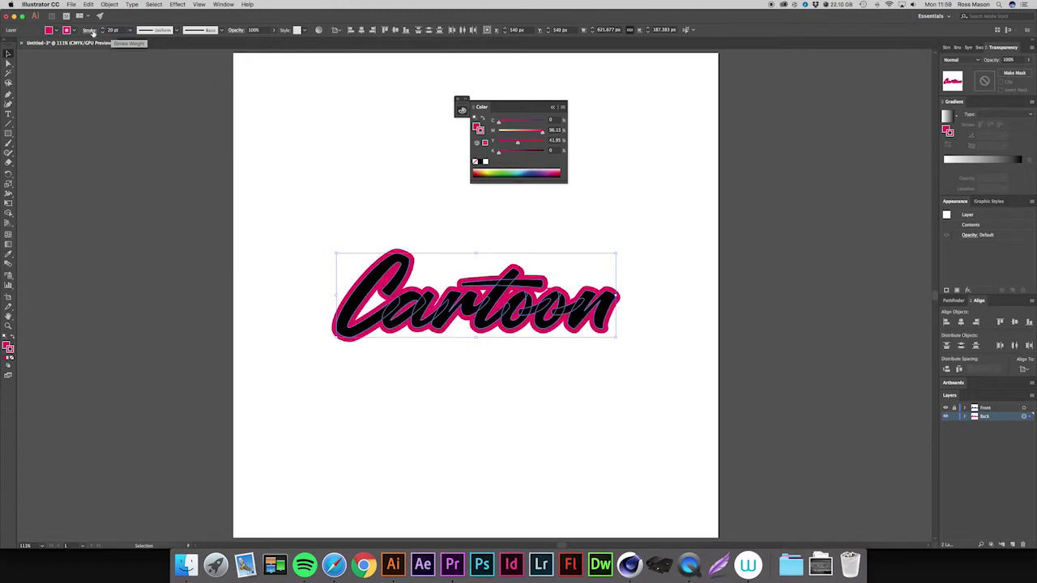
pyautogui.click(945, 407)
pyautogui.click(311, 421)
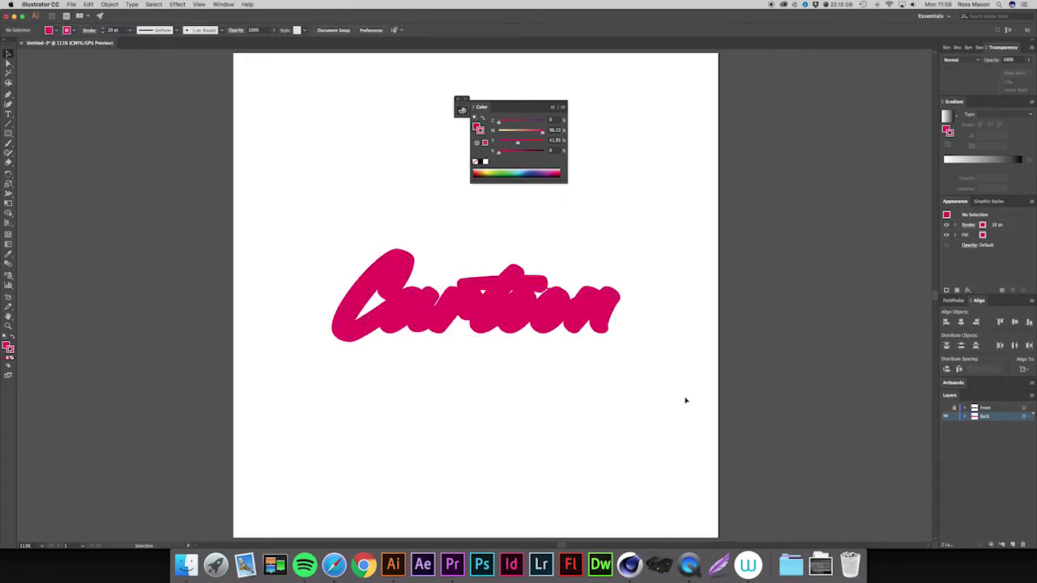
pyautogui.moveTo(686, 400); pyautogui.dragTo(367, 224)
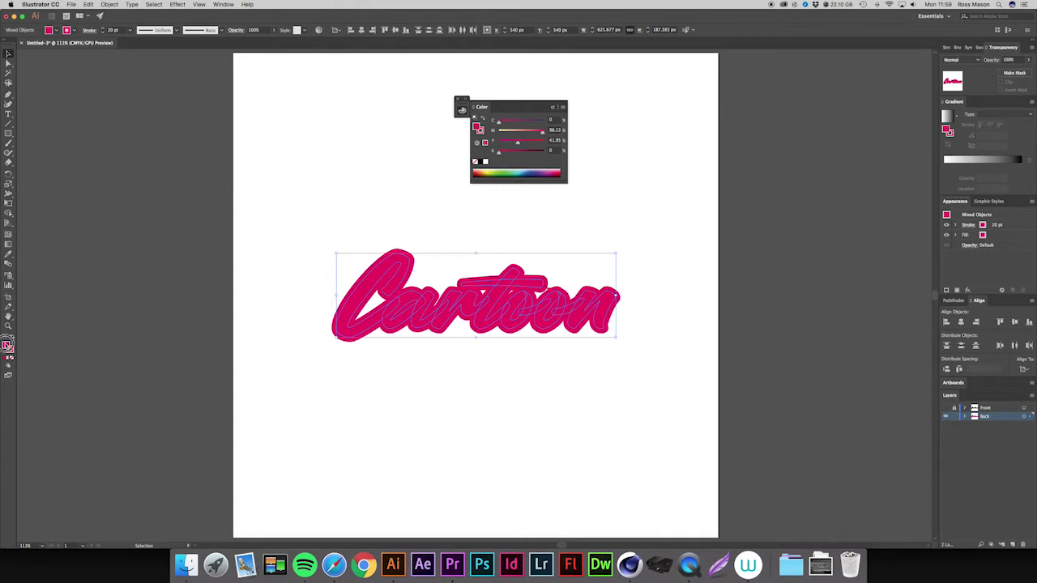
pyautogui.doubleClick(6, 346)
pyautogui.click(353, 366)
pyautogui.press('Return')
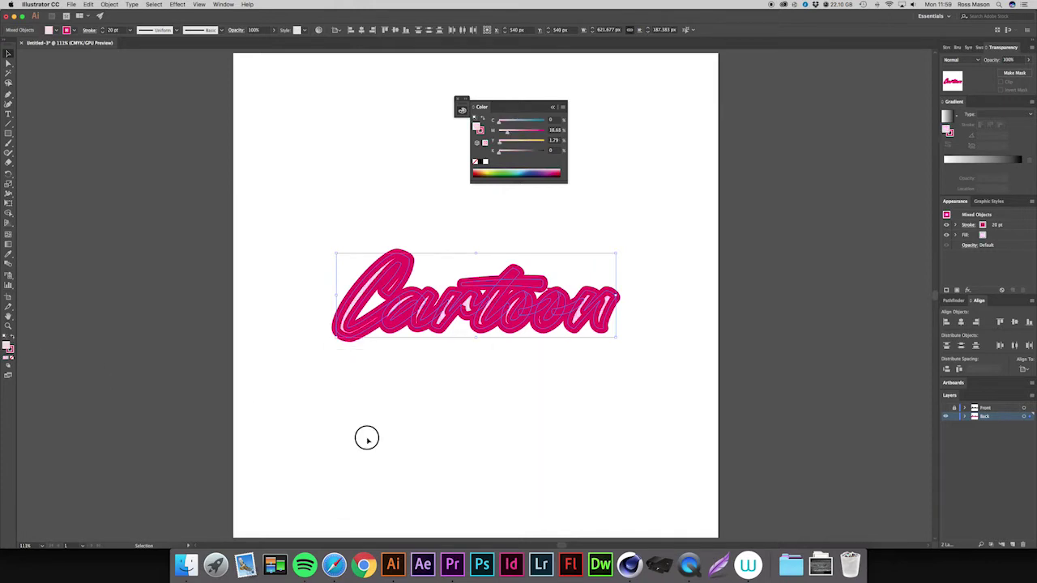
pyautogui.click(366, 439)
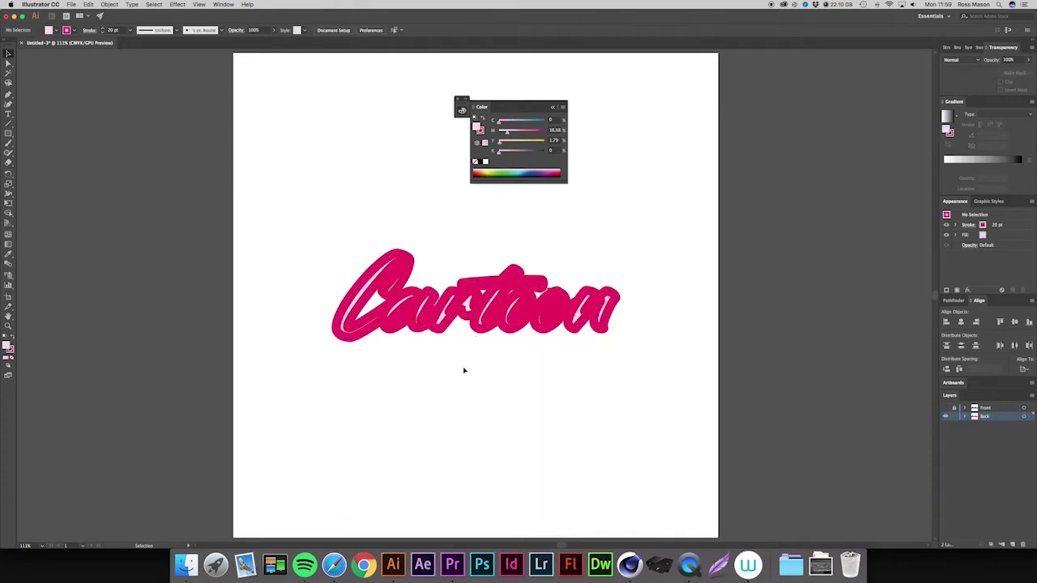
pyautogui.click(945, 407)
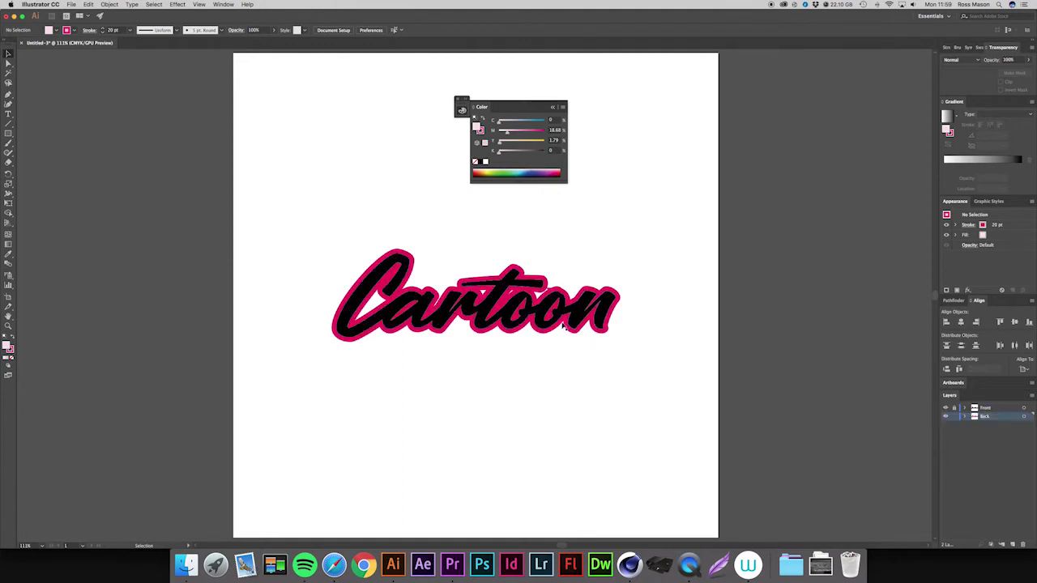
pyautogui.click(946, 408)
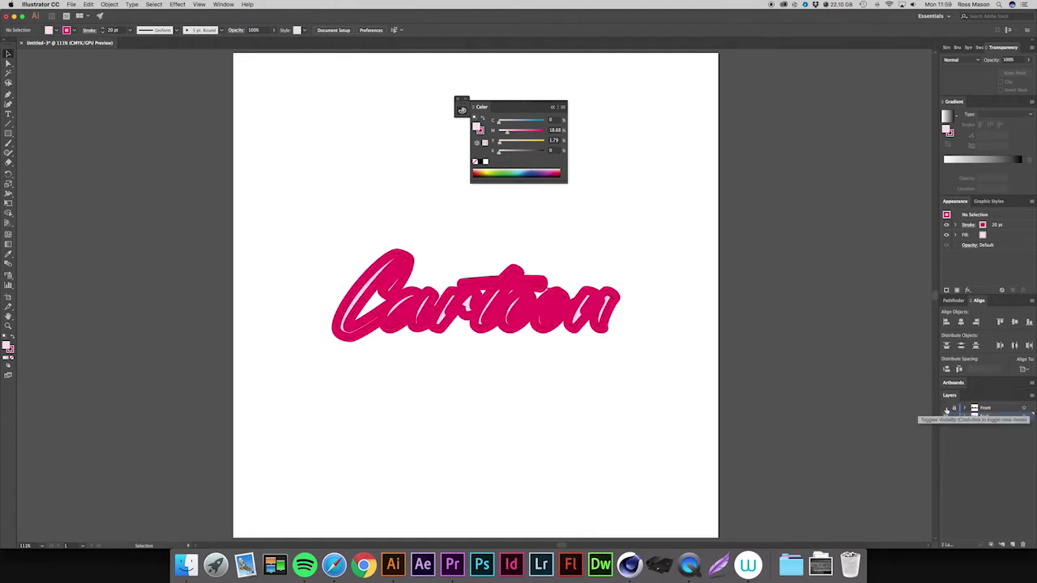
pyautogui.click(1023, 417)
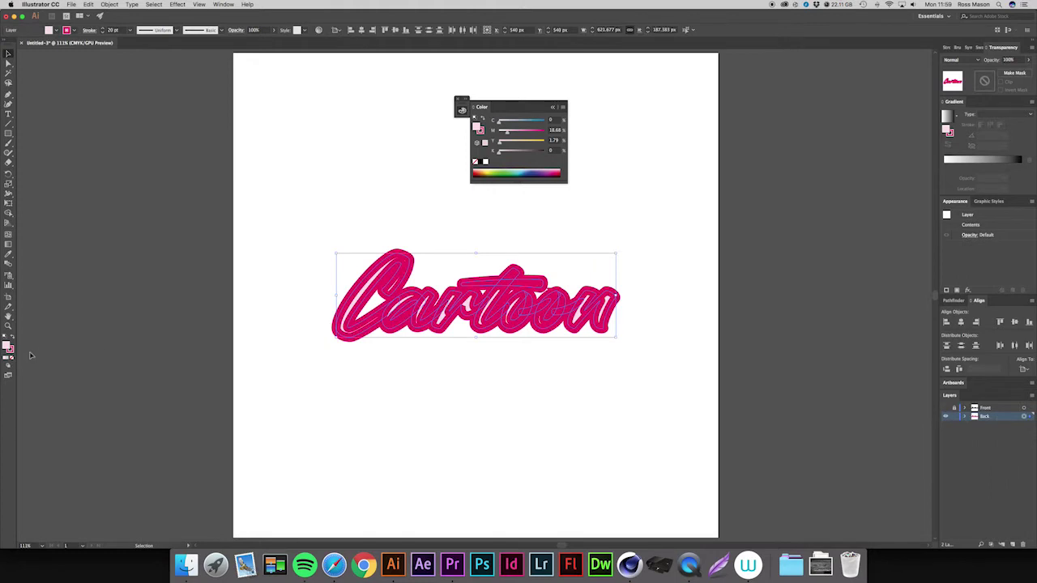
pyautogui.doubleClick(10, 347)
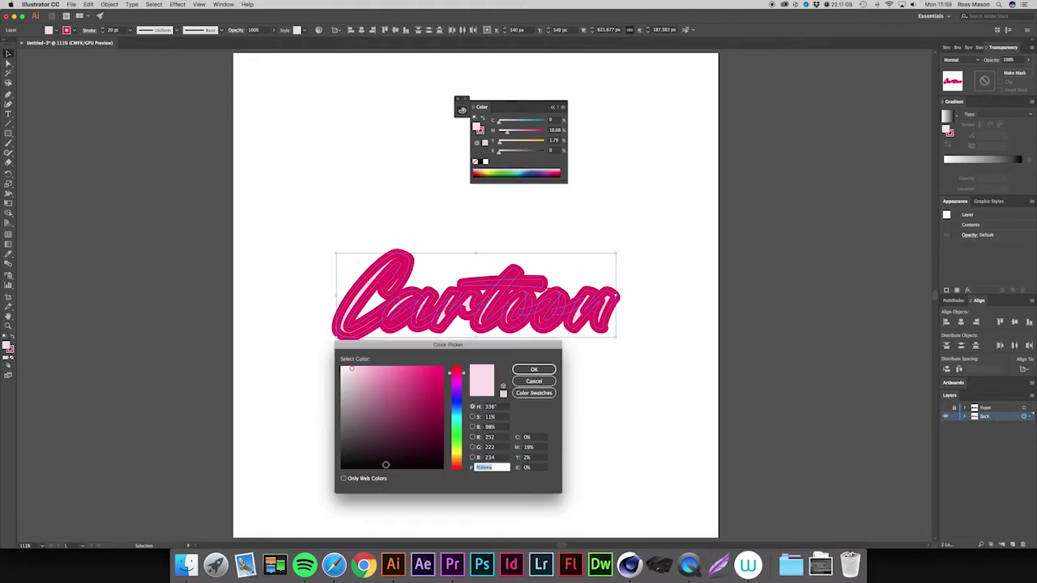
pyautogui.press('Escape')
pyautogui.click(387, 470)
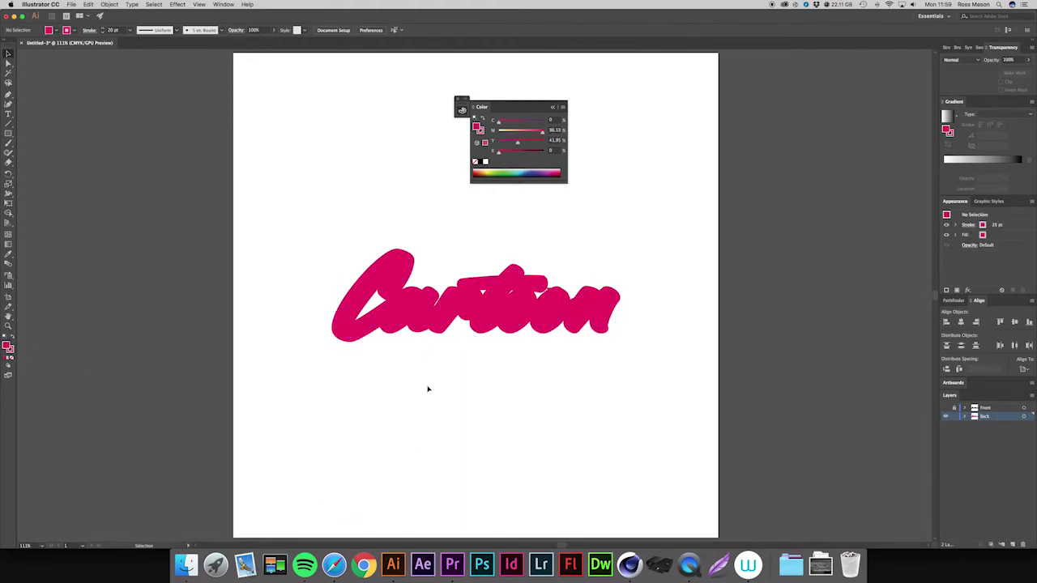
pyautogui.click(945, 409)
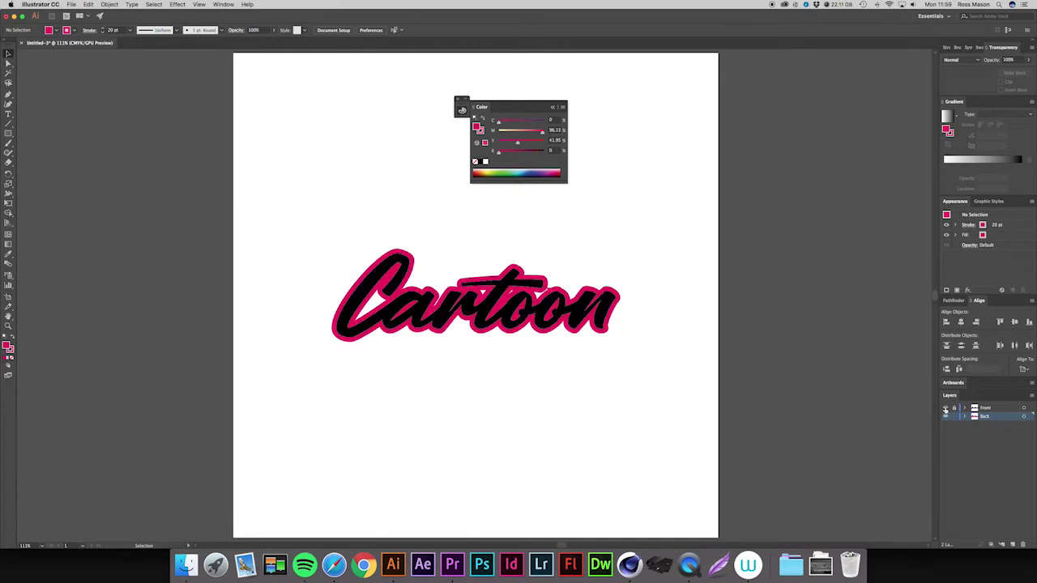
# Step: Increase the Back layer's pink stroke weight to 30 pt
pyautogui.click(1023, 415)
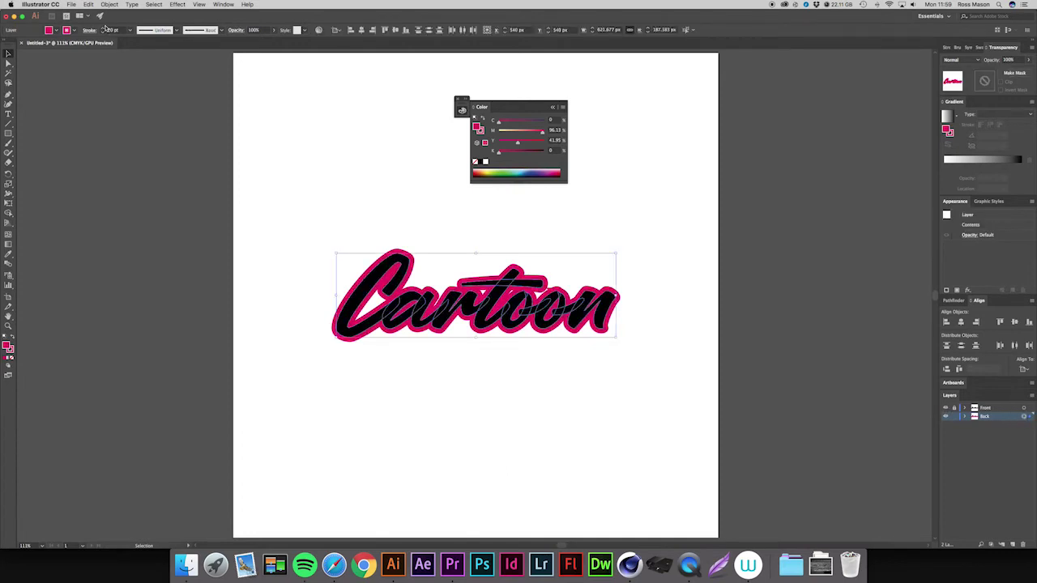
pyautogui.write('30')
pyautogui.press('Return')
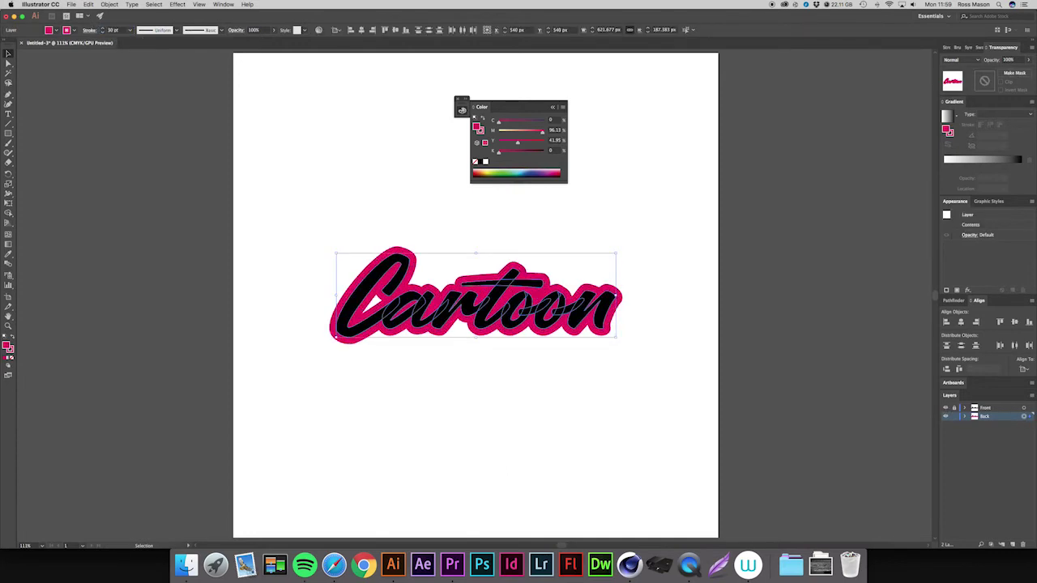
pyautogui.click(351, 394)
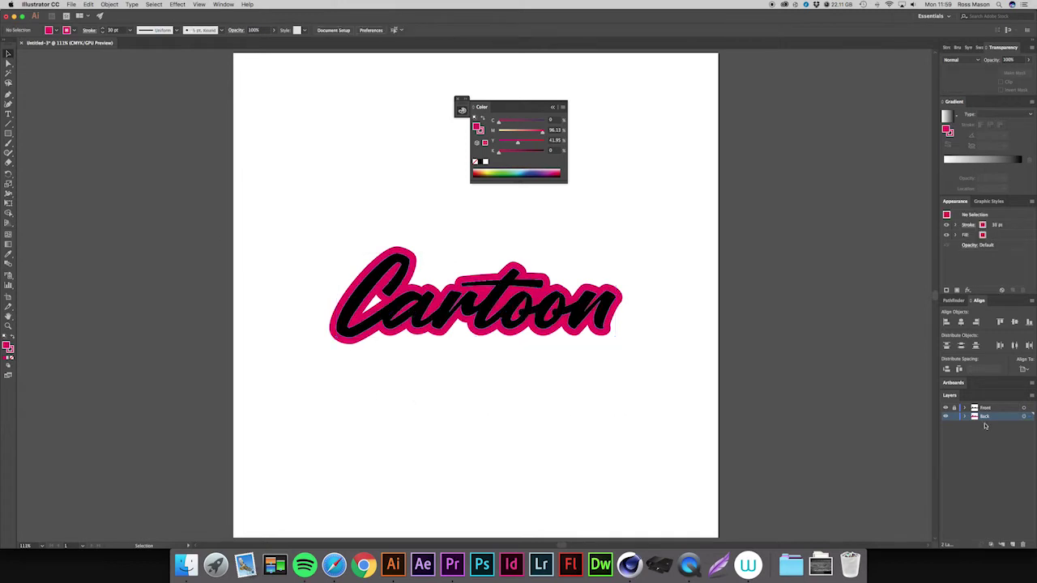
# Step: Set the Back layer's stroke to Round Cap and Round Join in the Stroke panel
pyautogui.click(1023, 416)
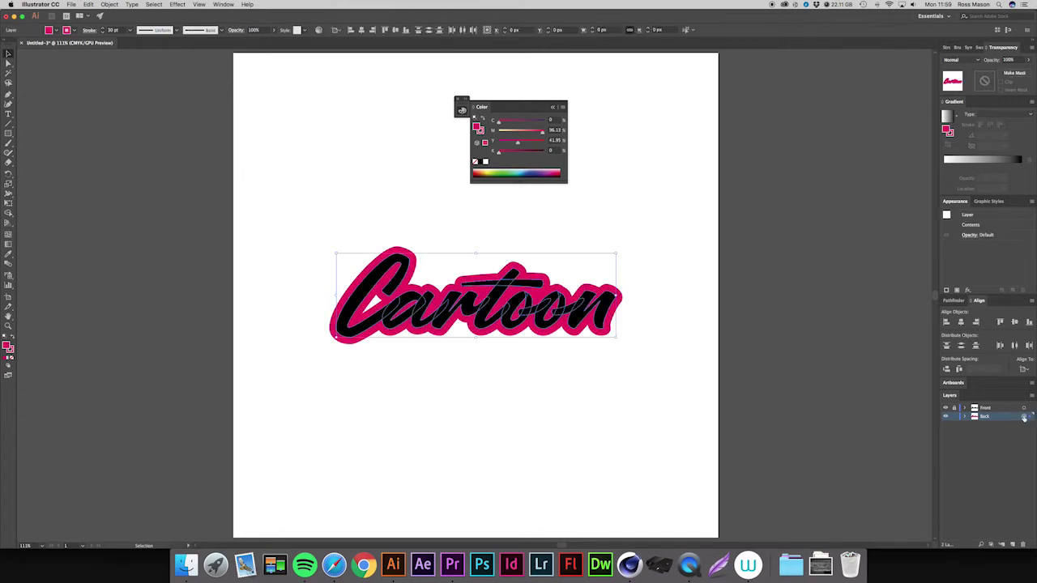
pyautogui.click(89, 31)
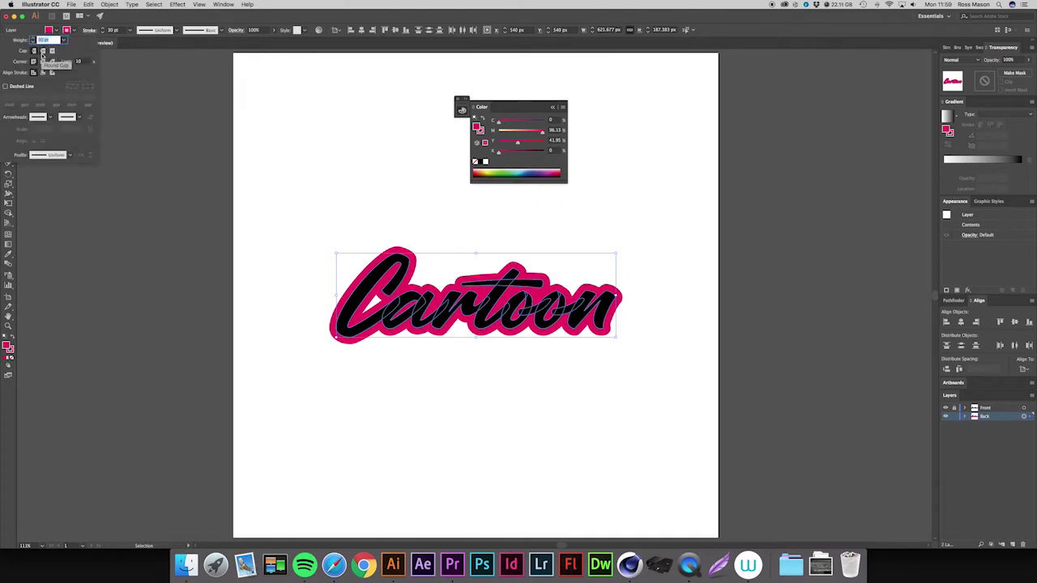
pyautogui.click(43, 51)
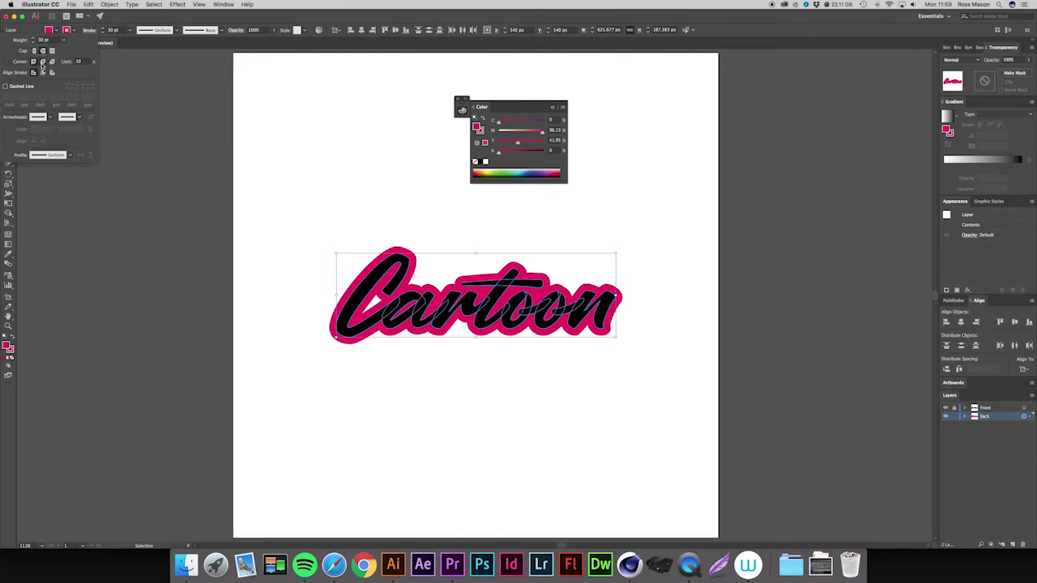
pyautogui.click(43, 62)
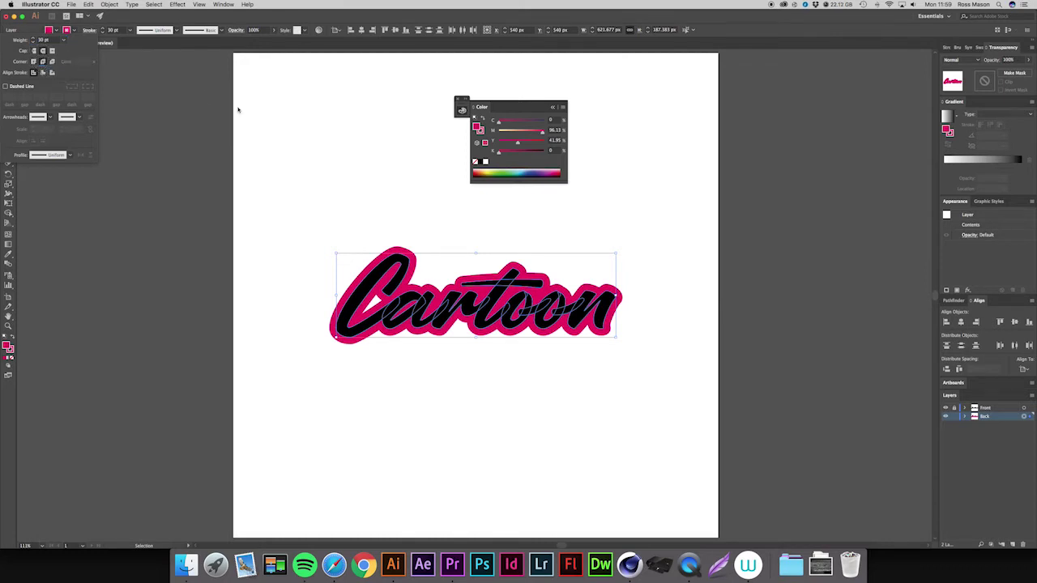
pyautogui.click(340, 156)
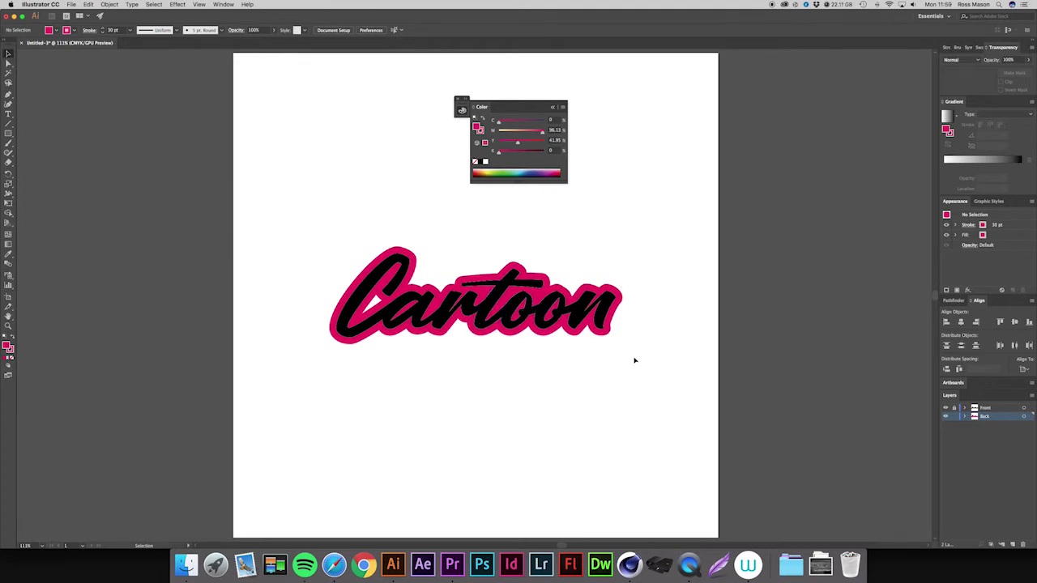
# Step: Nudge the selected pink outline downward with one Shift+Down and two Down arrow steps
pyautogui.press('super+a')
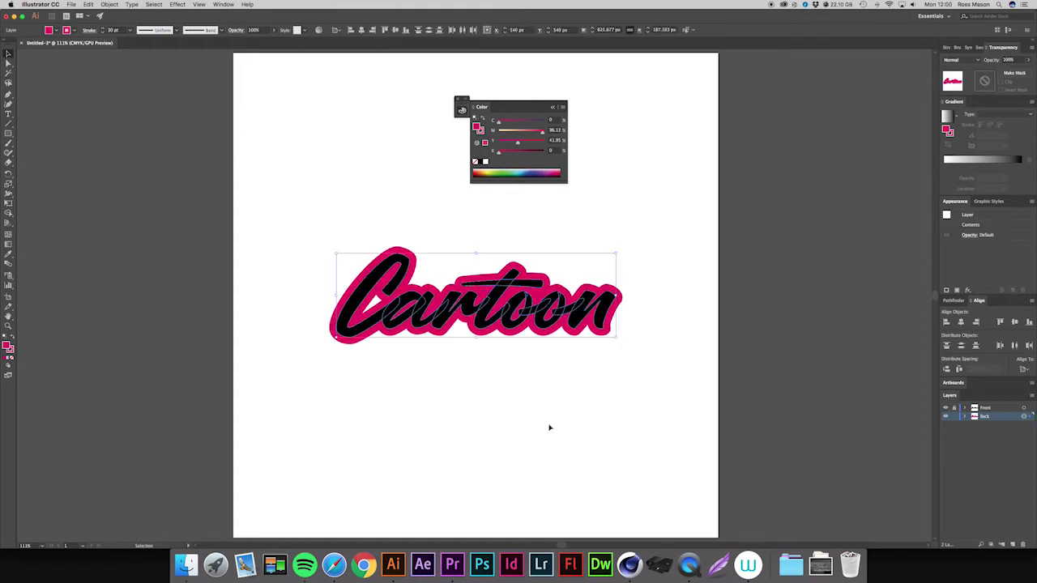
pyautogui.press('shift')
pyautogui.hotkey('shift', 'Down')
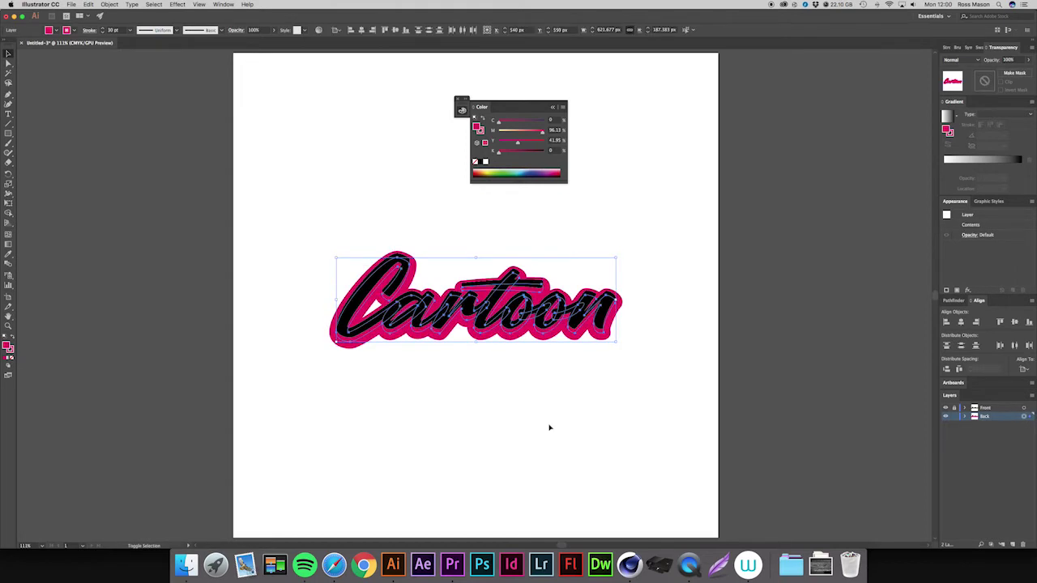
pyautogui.press('Down')
pyautogui.press('Down')
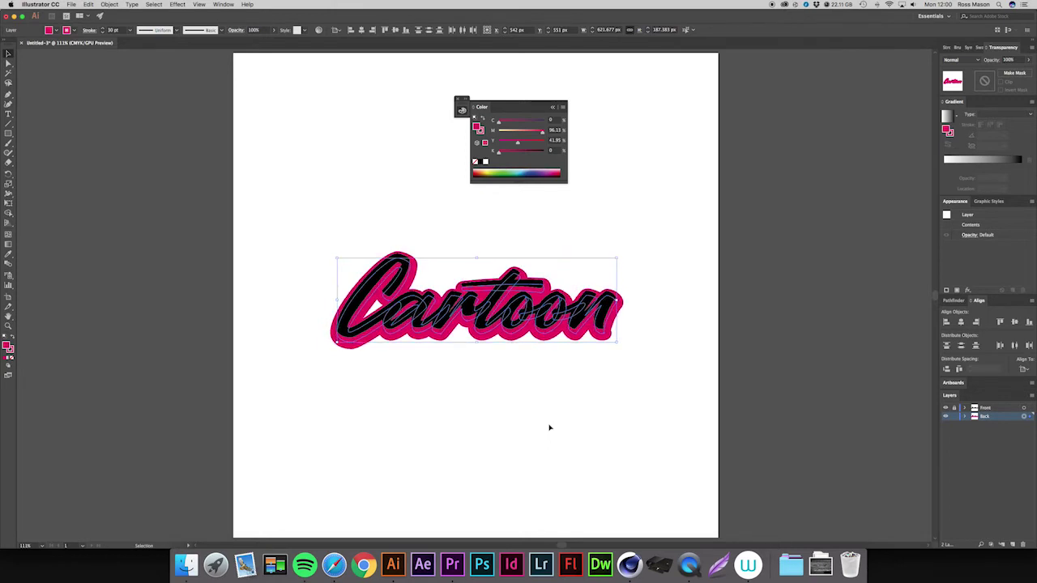
pyautogui.press('Down')
pyautogui.click(549, 427)
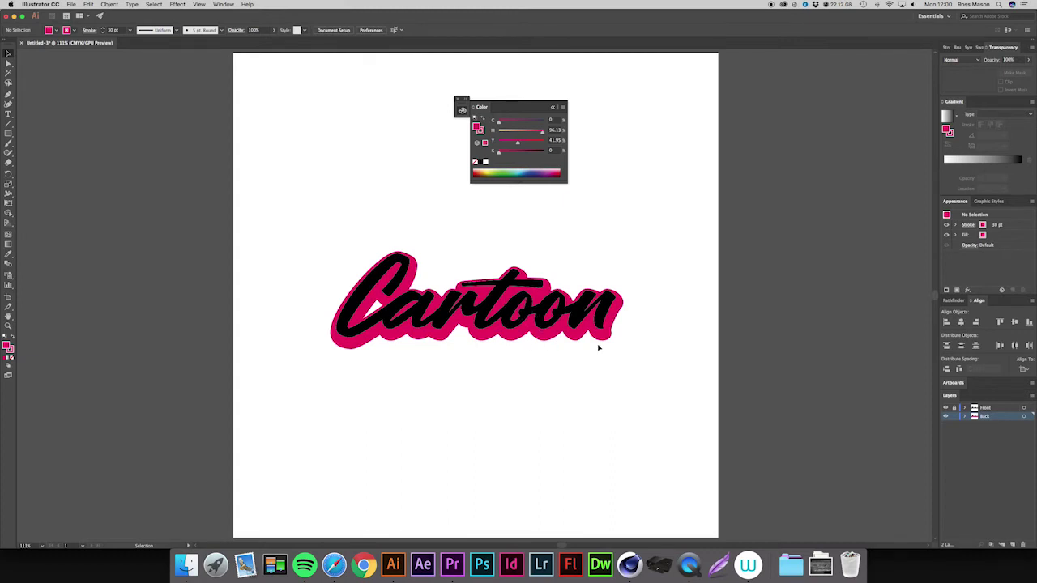
# Step: Unlock the Front layer and change its lettering fill from black to a very light grey
pyautogui.click(955, 407)
pyautogui.click(1024, 407)
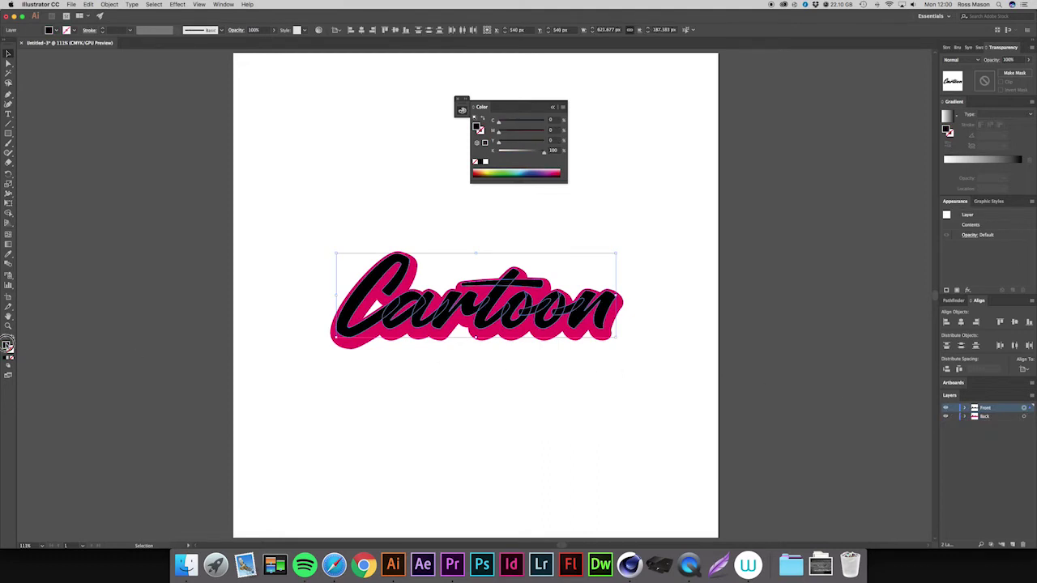
pyautogui.doubleClick(7, 345)
pyautogui.moveTo(351, 375); pyautogui.dragTo(328, 370)
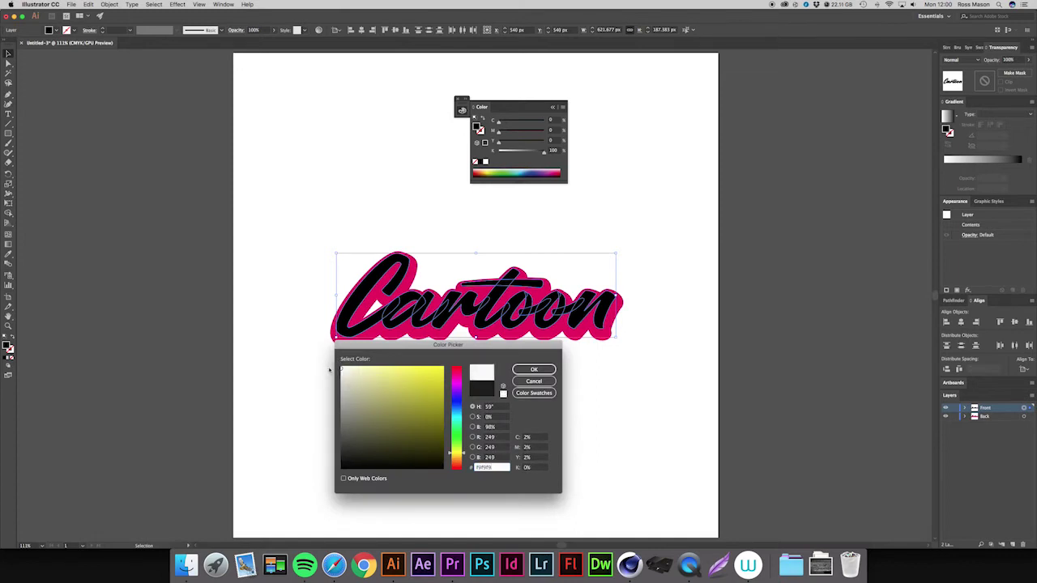
pyautogui.press('Return')
pyautogui.click(350, 389)
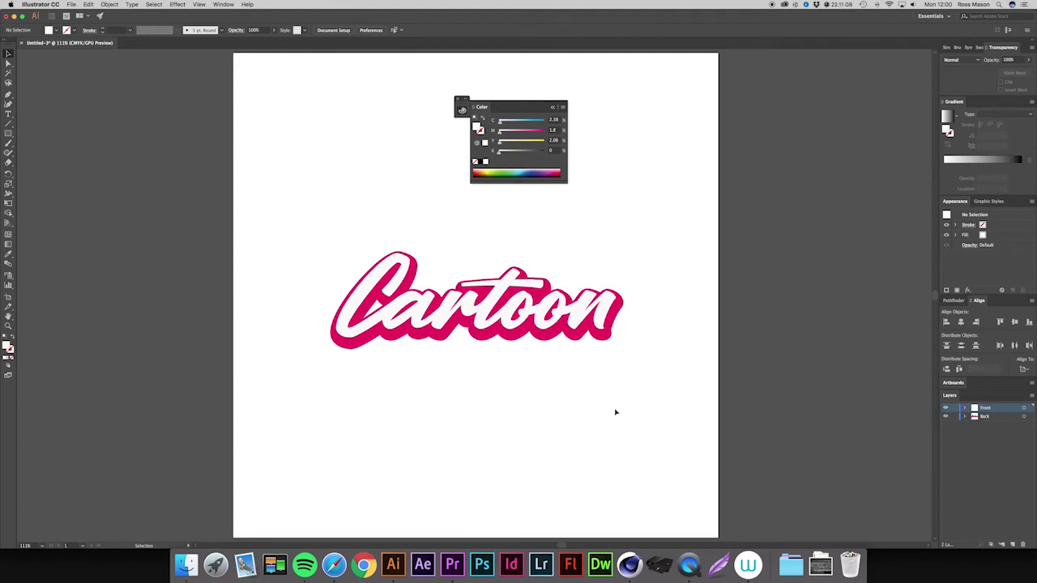
# Step: Adjust the lettering fill to off-white #EFEFEF, then target the Back layer's pink outline
pyautogui.click(1024, 408)
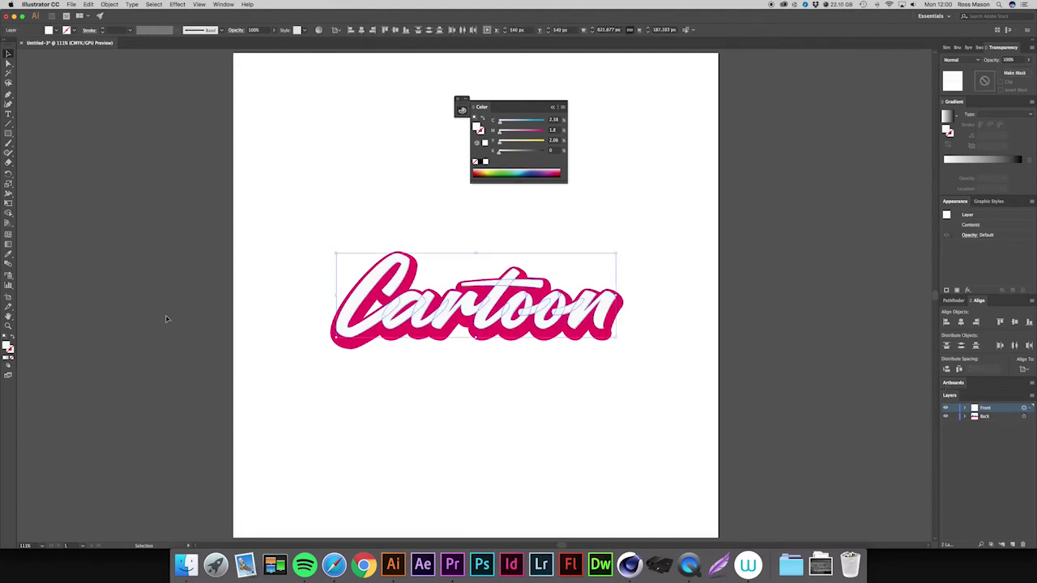
pyautogui.doubleClick(8, 345)
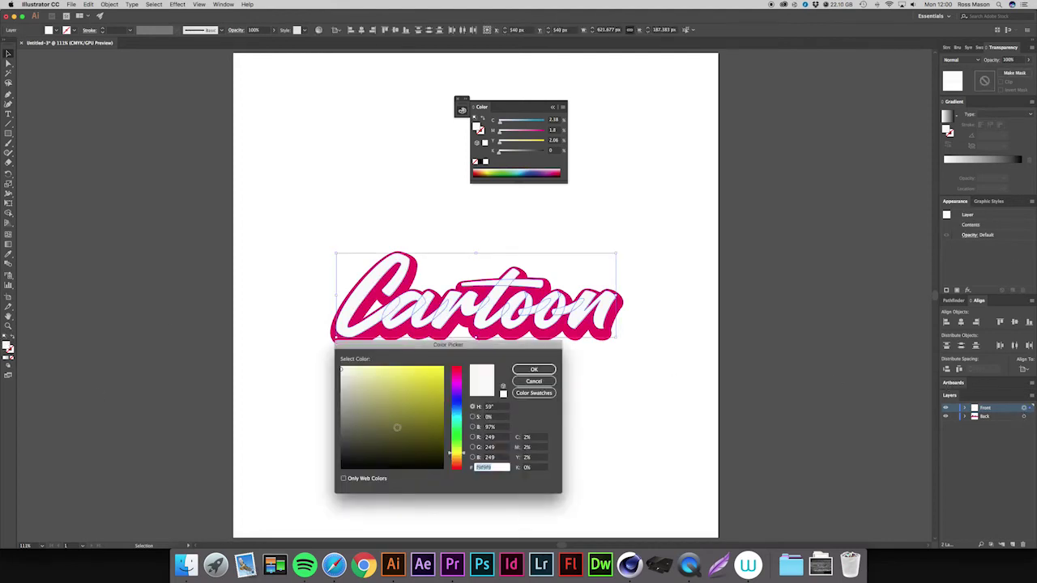
pyautogui.click(340, 372)
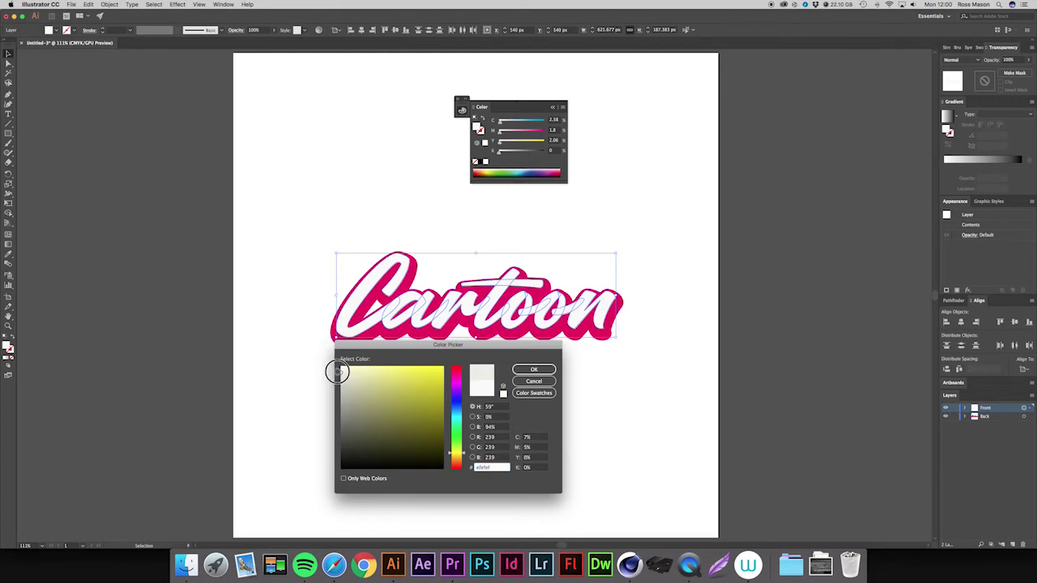
pyautogui.press('Return')
pyautogui.click(348, 350)
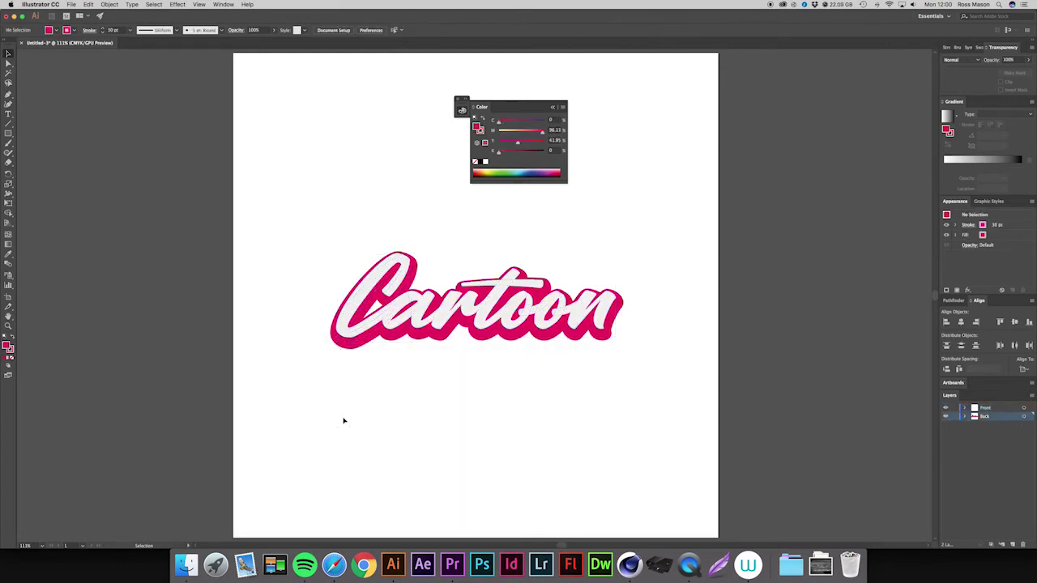
pyautogui.press('super+z')
pyautogui.press('super+shift+a')
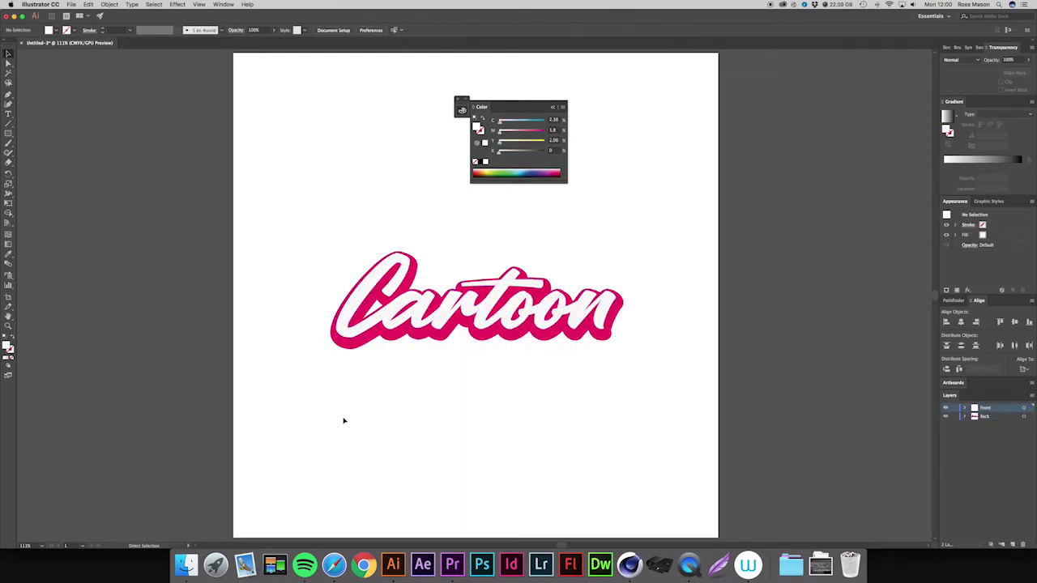
pyautogui.click(1024, 417)
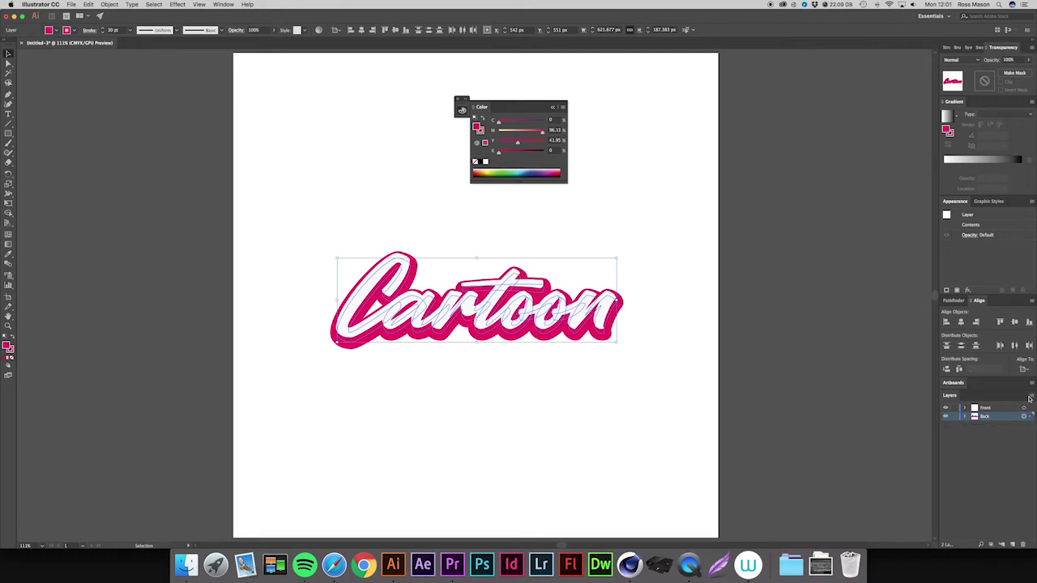
# Step: Duplicate the Back layer, move the copy beneath Back, and rename it 'Shadow'
pyautogui.click(1029, 396)
pyautogui.click(1001, 366)
pyautogui.moveTo(996, 419); pyautogui.dragTo(996, 427)
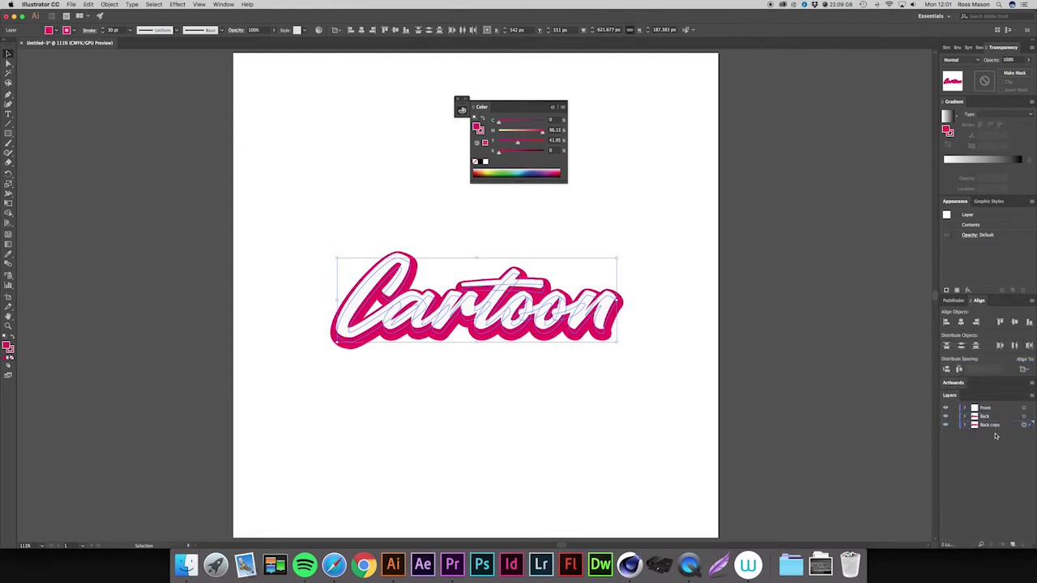
pyautogui.doubleClick(1012, 424)
pyautogui.write('Shadow')
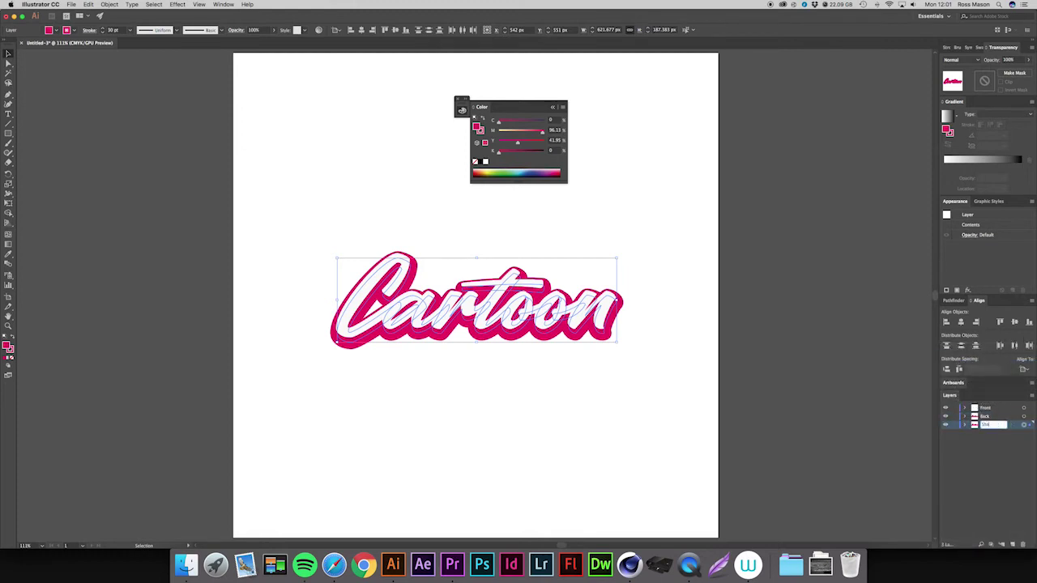
pyautogui.press('Return')
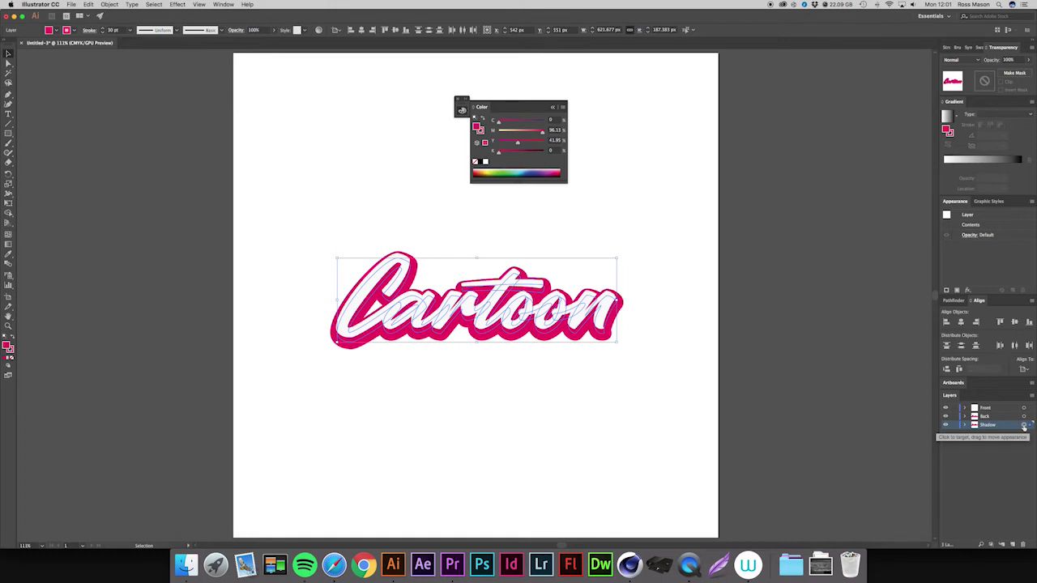
# Step: Offset the Shadow copy one step down and right and fill it light grey
pyautogui.press('Down')
pyautogui.press('Down')
pyautogui.press('Down')
pyautogui.press('Down')
pyautogui.press('Down')
pyautogui.press('Right')
pyautogui.press('Right')
pyautogui.press('Right')
pyautogui.press('Right')
pyautogui.press('Right')
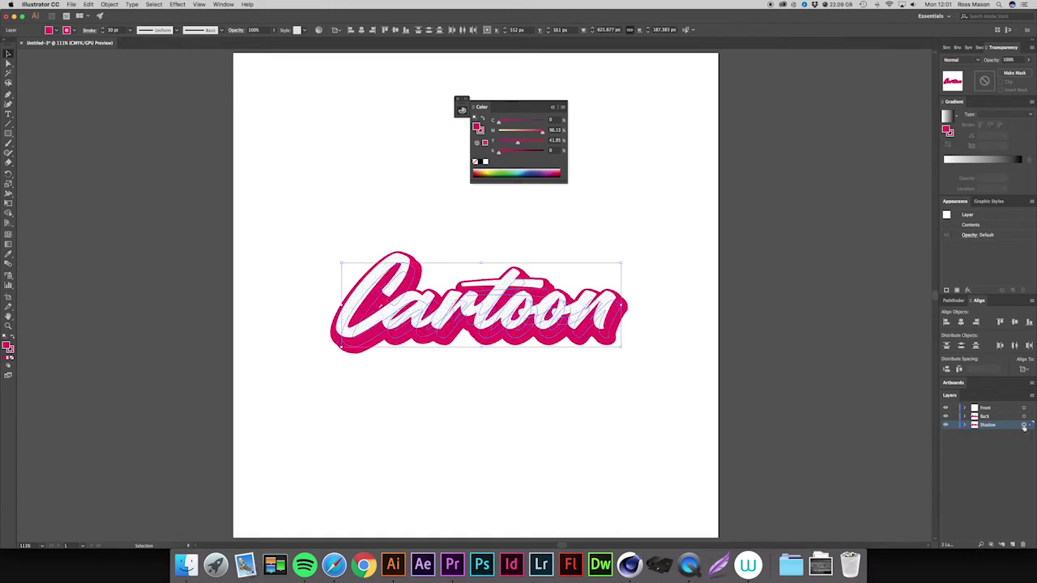
pyautogui.doubleClick(7, 348)
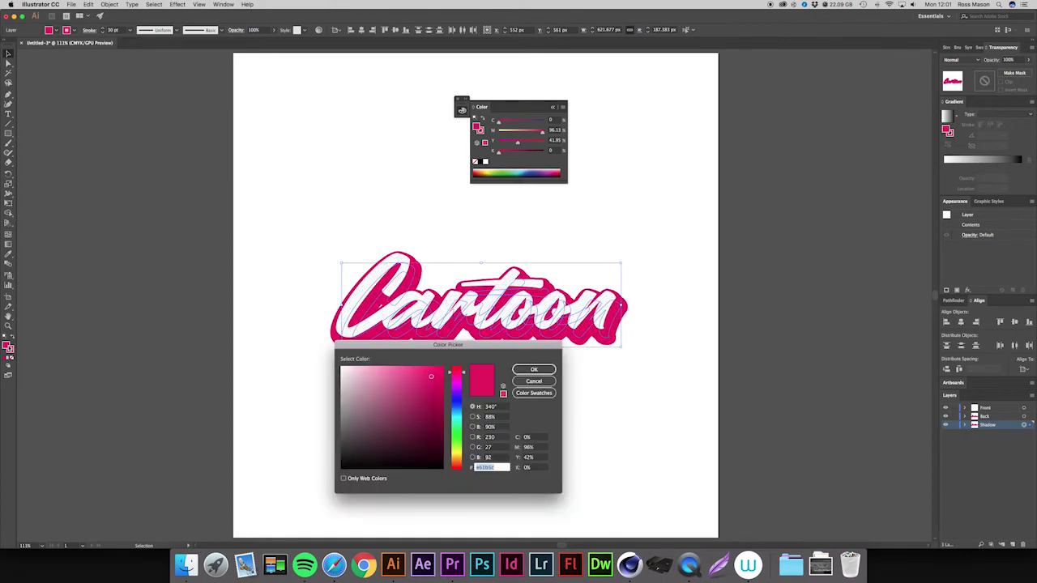
pyautogui.moveTo(342, 377); pyautogui.dragTo(334, 375)
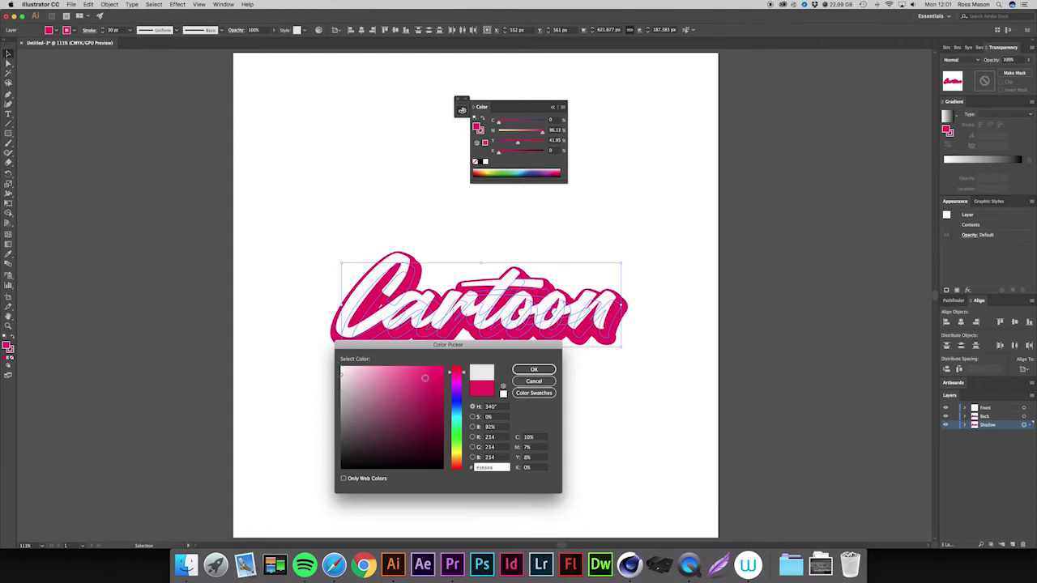
pyautogui.click(494, 468)
pyautogui.press('super+c')
pyautogui.press('Return')
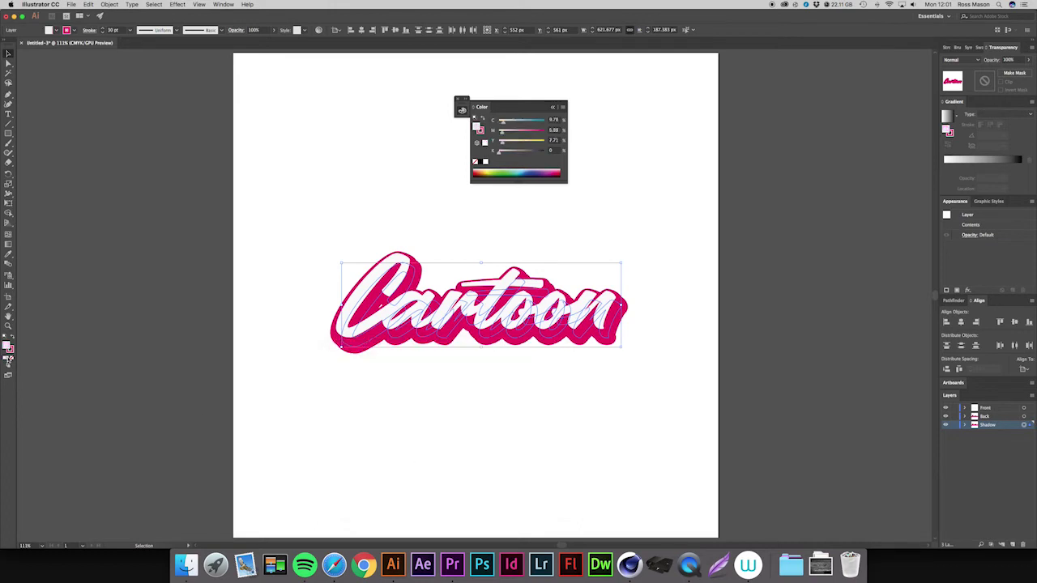
# Step: Give the Shadow outline the same light grey stroke (234, 234, 234)
pyautogui.doubleClick(7, 347)
pyautogui.press('super+v')
pyautogui.press('Return')
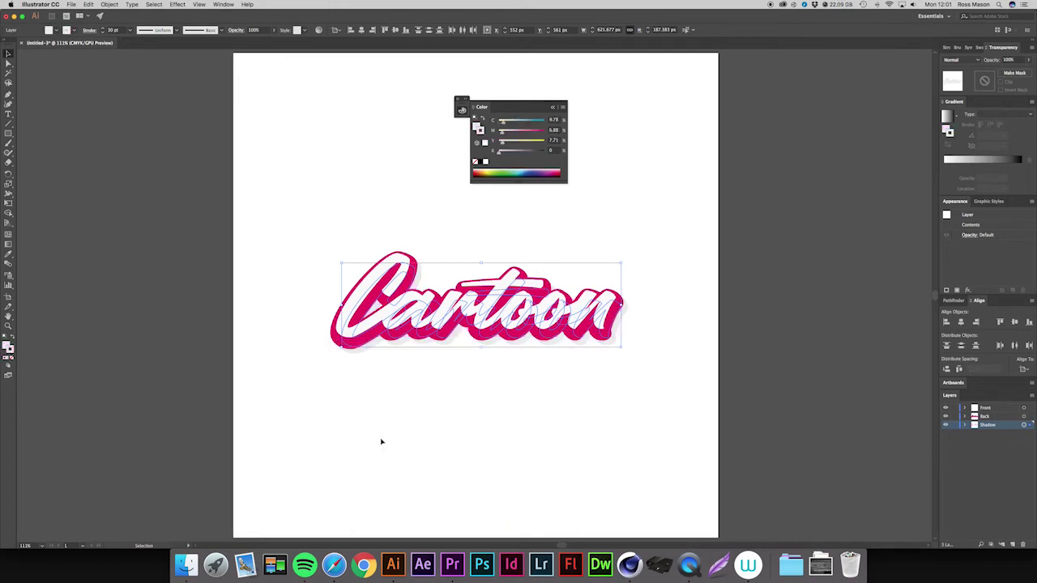
pyautogui.click(381, 442)
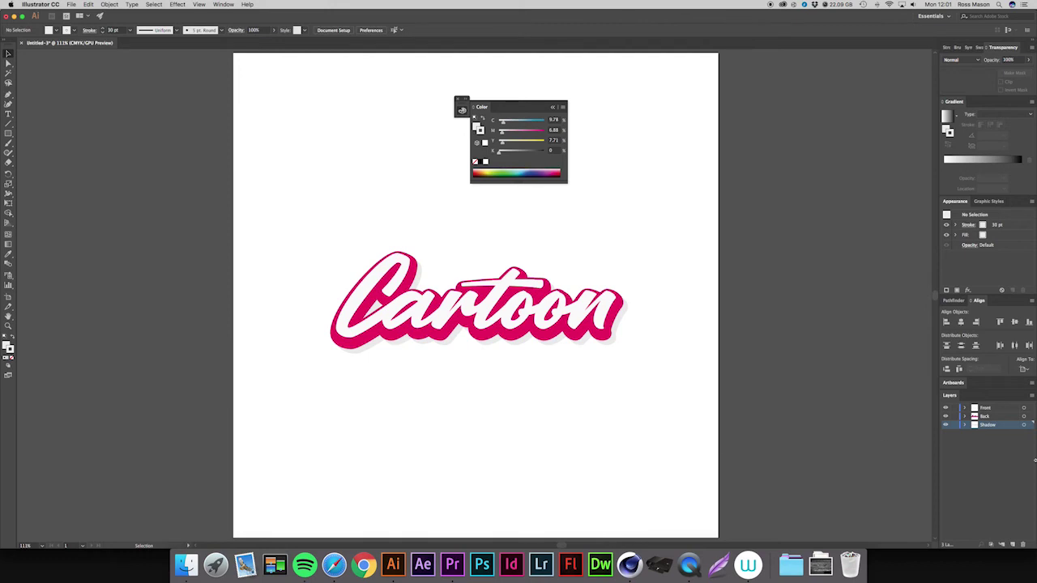
pyautogui.click(1024, 426)
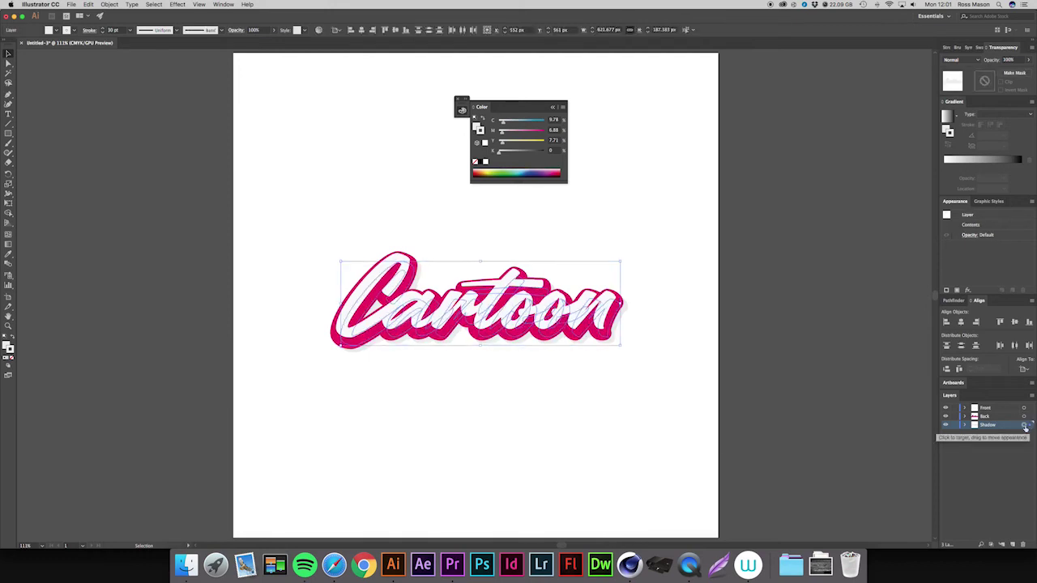
pyautogui.click(687, 476)
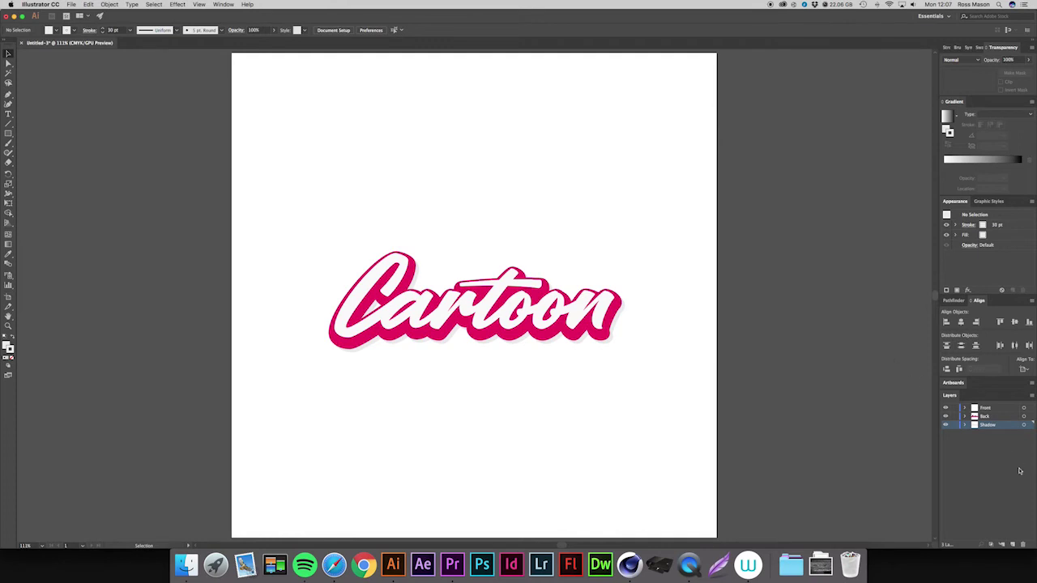
# Step: Add a new layer below Shadow and name it 'Background'
pyautogui.click(1012, 545)
pyautogui.moveTo(991, 428); pyautogui.dragTo(993, 444)
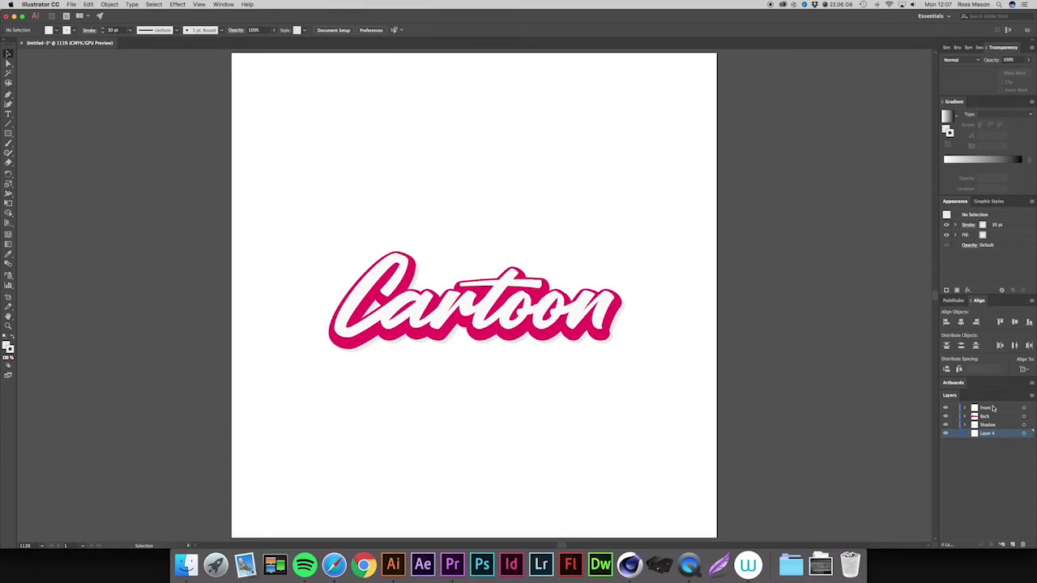
pyautogui.doubleClick(988, 433)
pyautogui.write('Background')
pyautogui.press('Return')
# Step: Sample the lettering's hot pink as the fill with the Eyedropper and set the stroke to None
pyautogui.press('m')
pyautogui.press('i')
pyautogui.click(350, 340)
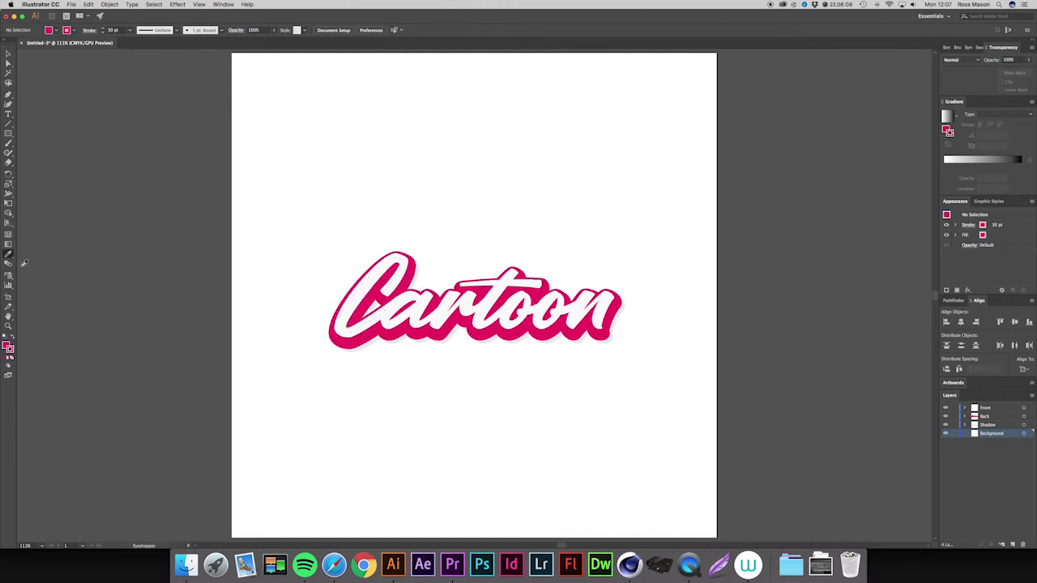
pyautogui.click(9, 94)
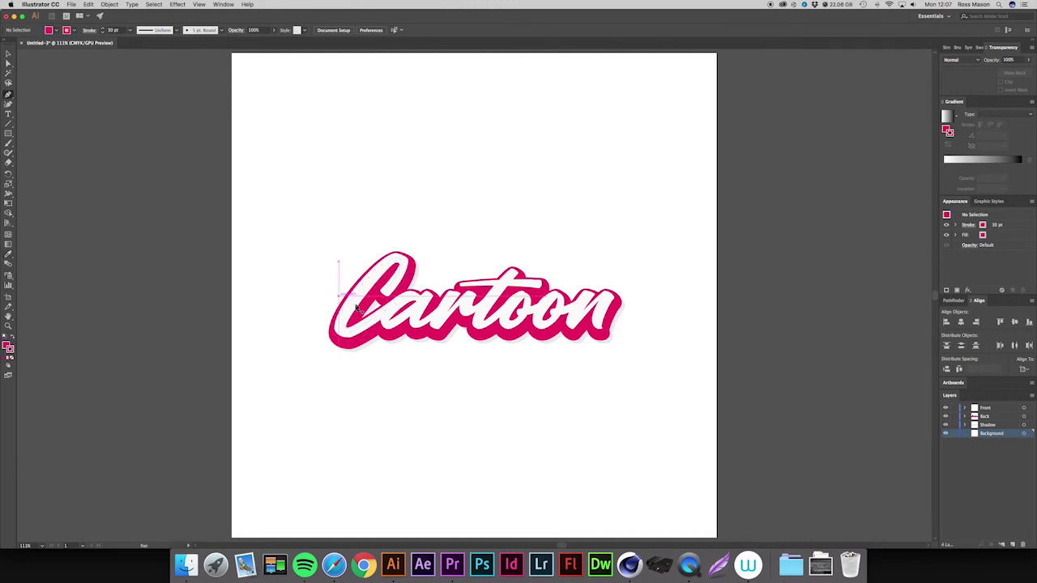
pyautogui.click(428, 334)
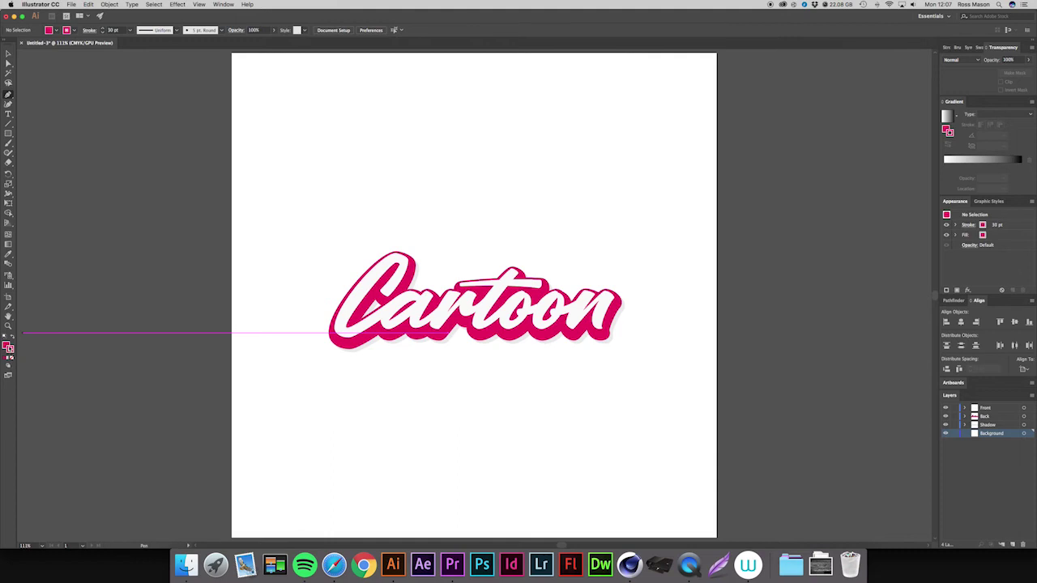
pyautogui.click(11, 360)
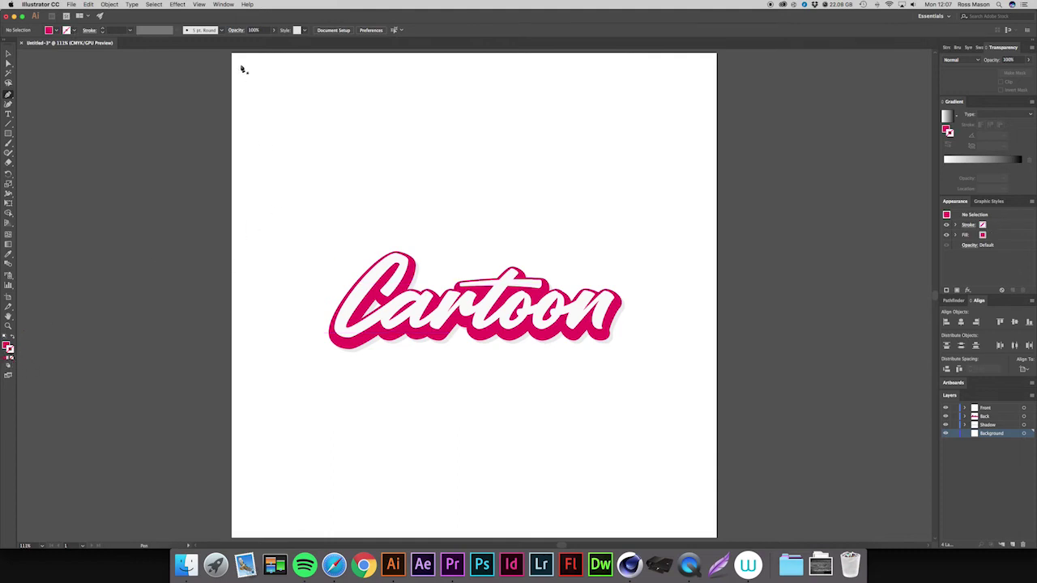
# Step: Draw a 1080 × 1080 px pink rectangle covering the whole artboard on the Background layer
pyautogui.click(9, 134)
pyautogui.moveTo(233, 54); pyautogui.dragTo(718, 429)
pyautogui.scroll(3, 763, 396)
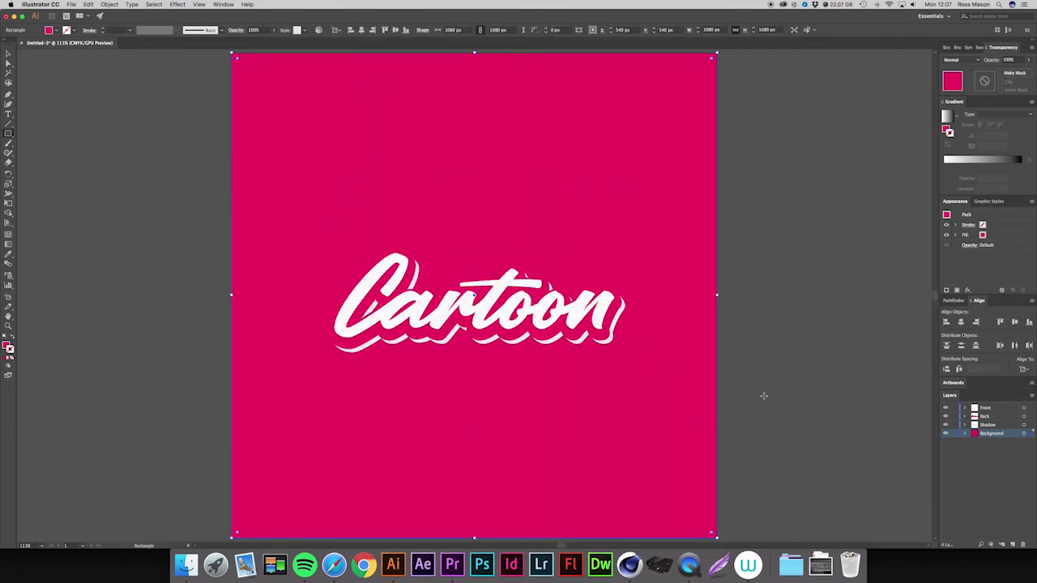
pyautogui.press('v')
pyautogui.click(778, 382)
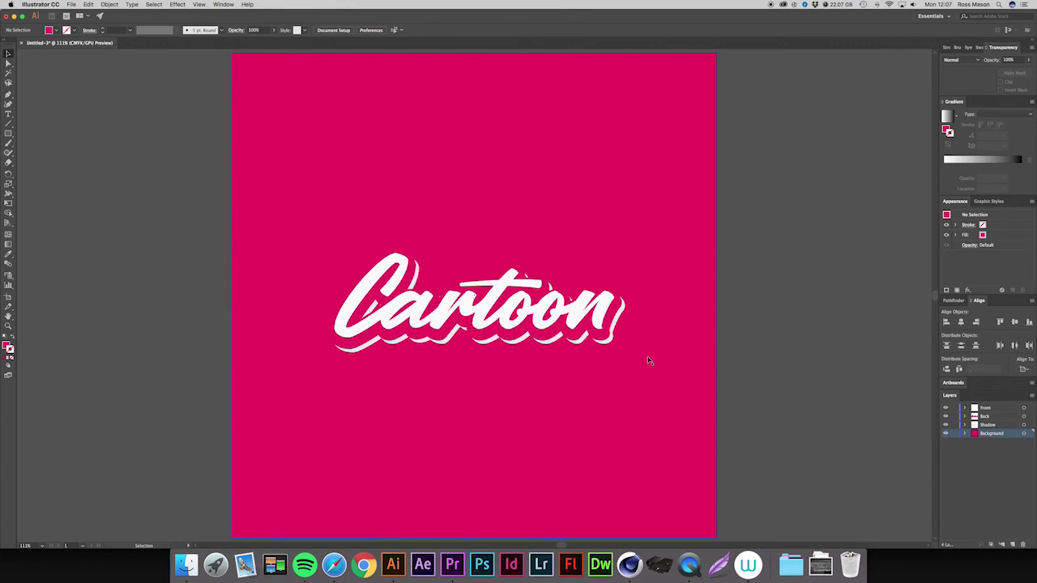